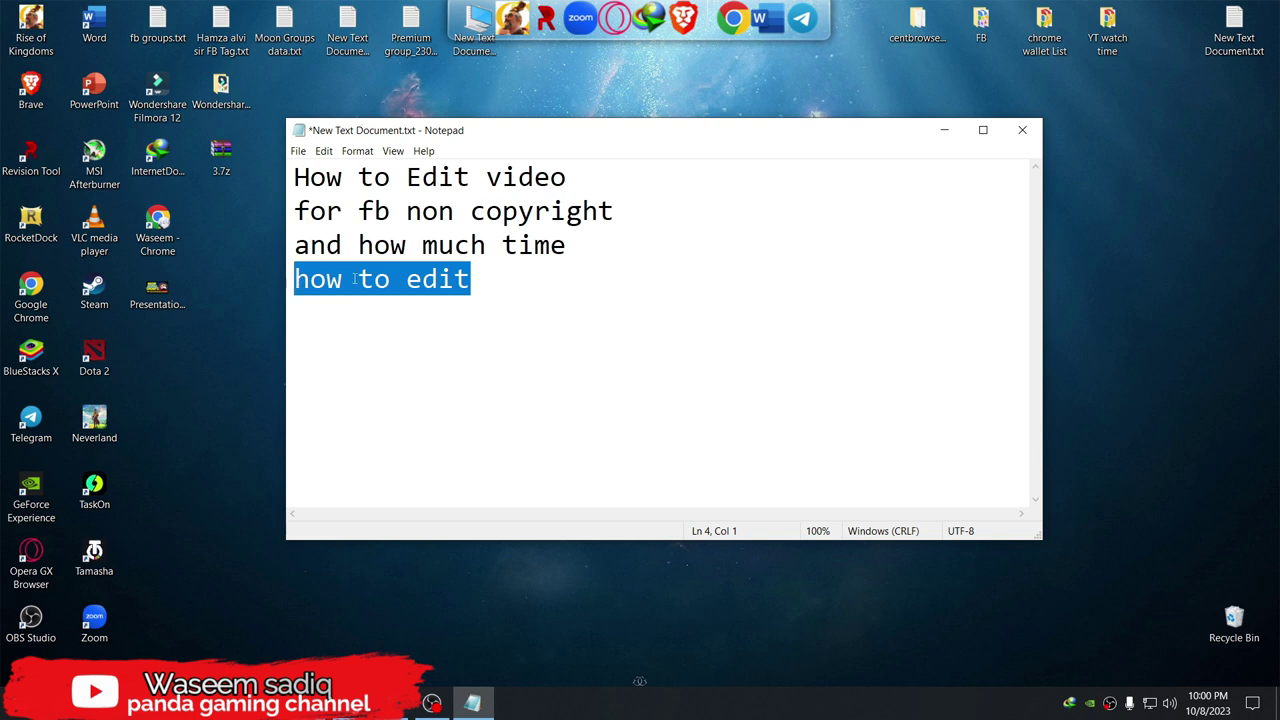
Step: Highlight the note's lines one by one, from "How to Edit video" to "and how much time"
drag(575, 262, 298, 230)
drag(614, 211, 296, 211)
drag(578, 178, 300, 185)
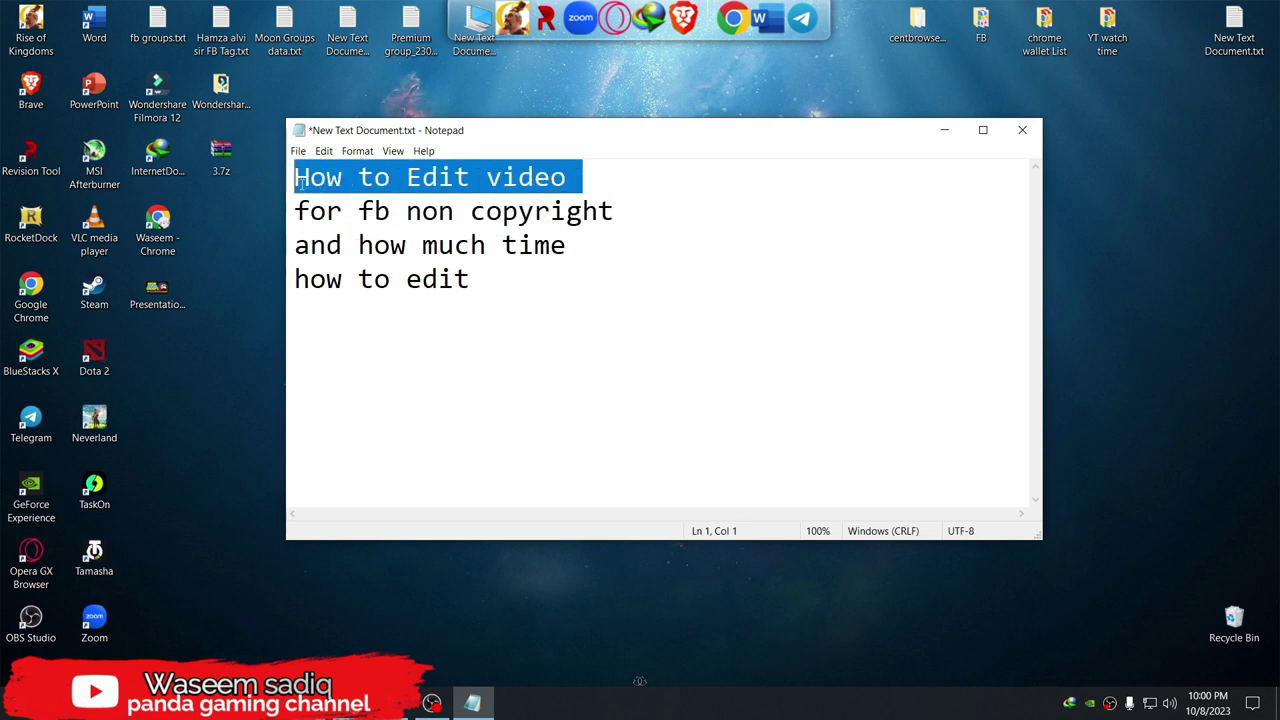
click(298, 211)
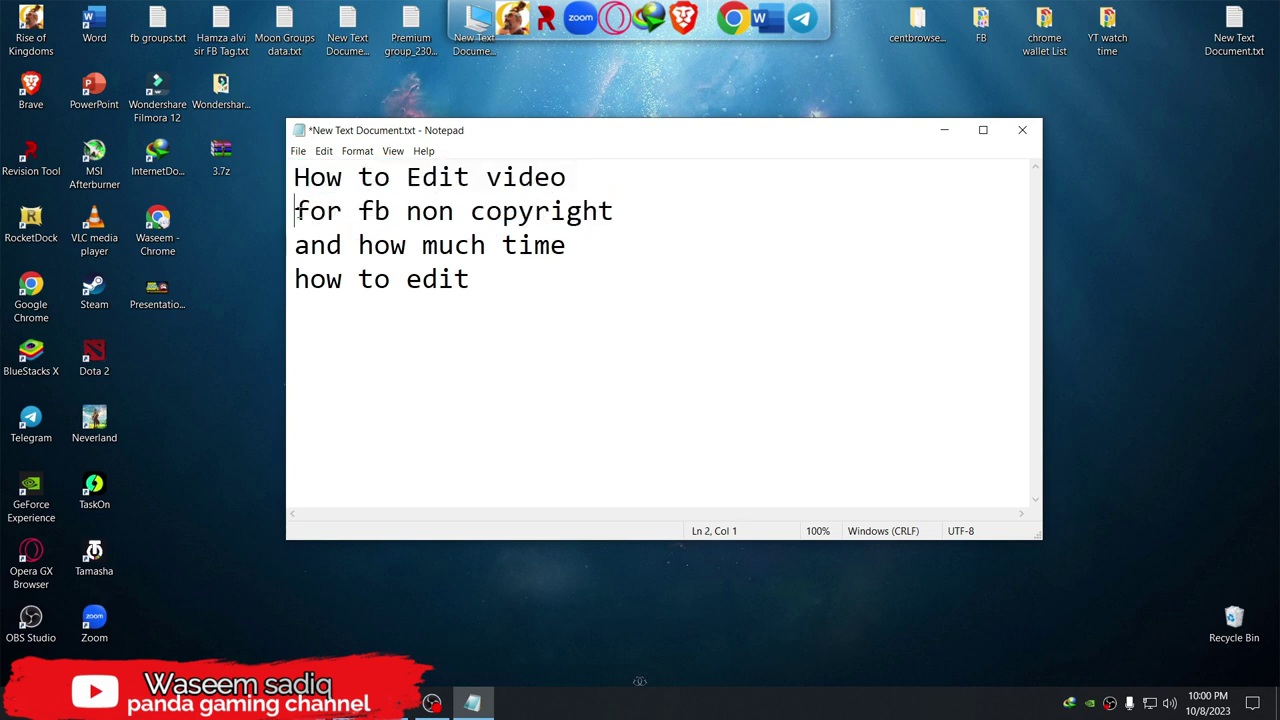
drag(294, 245, 567, 245)
Step: Switch to Wondershare Filmora and delete the Baby (2015) clip from the project media, including its pieces on the timeline
mouse_move(388, 703)
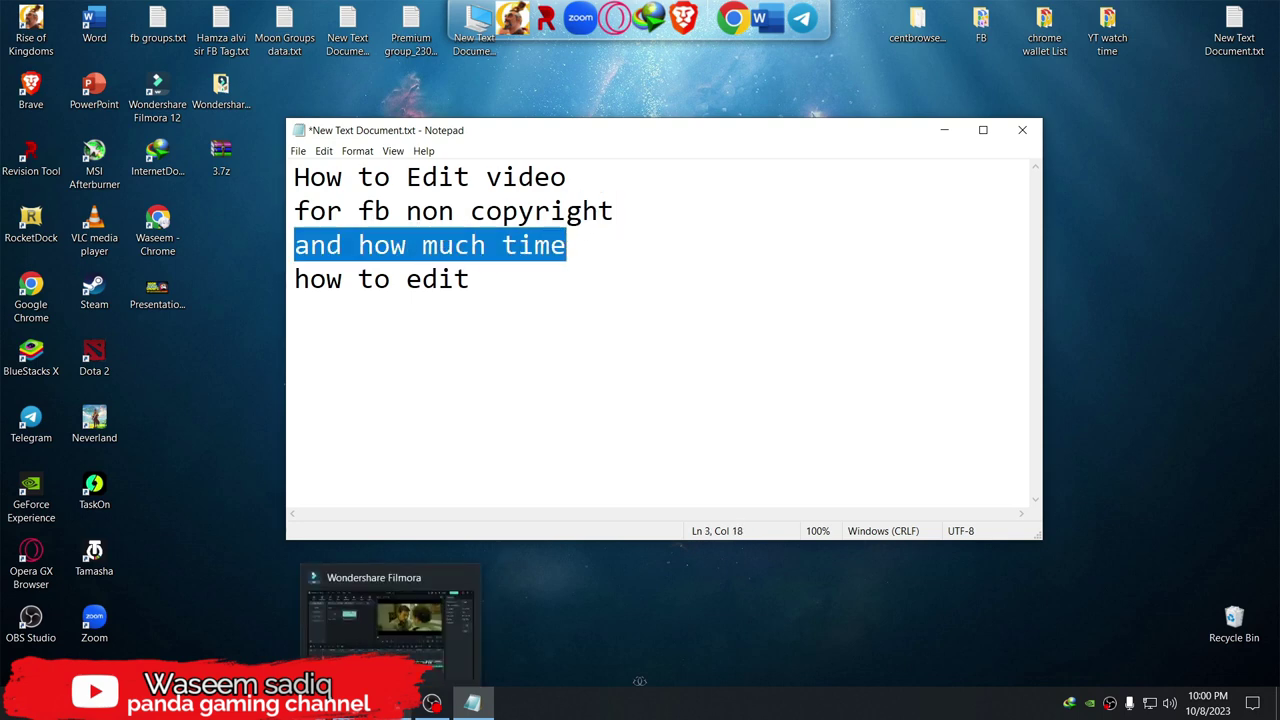
click(390, 615)
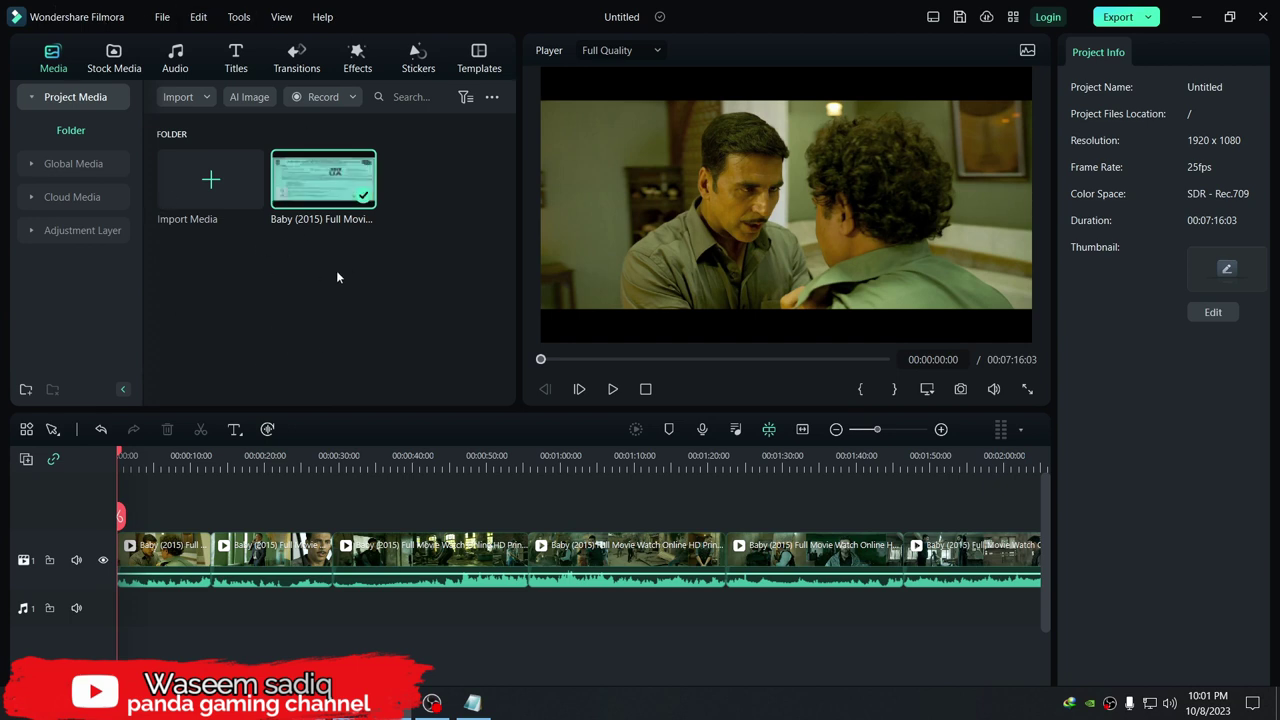
drag(881, 645, 172, 565)
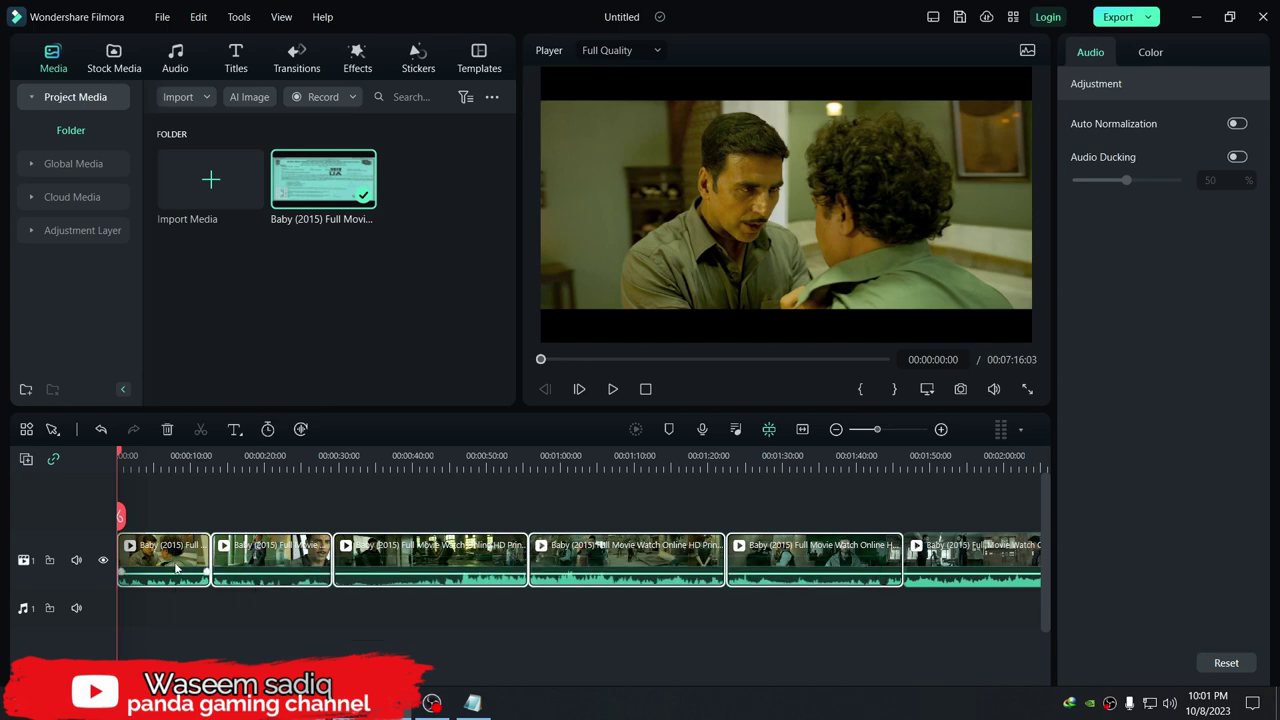
click(304, 222)
key(Delete)
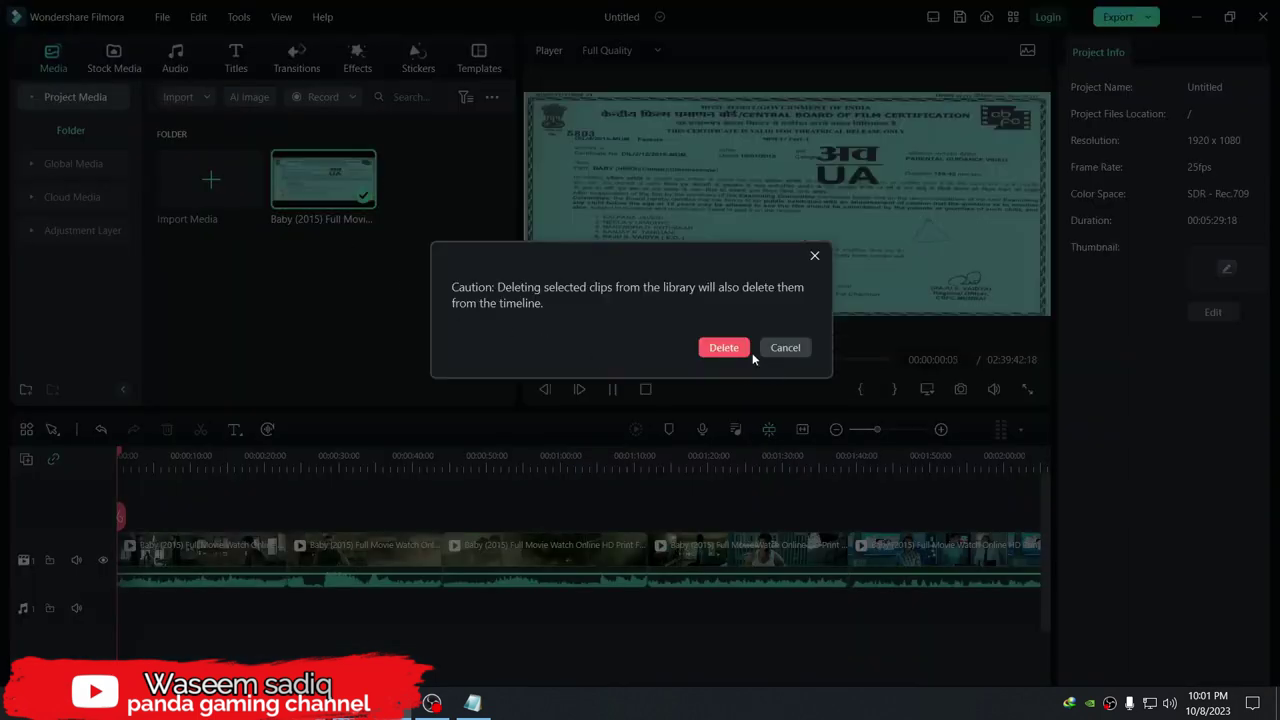
click(740, 348)
Step: Check the properties of "Baby (2015) Full Movie Watch Online HD Print Free Download.ts" on Local Disk (D:) and import the file
click(320, 212)
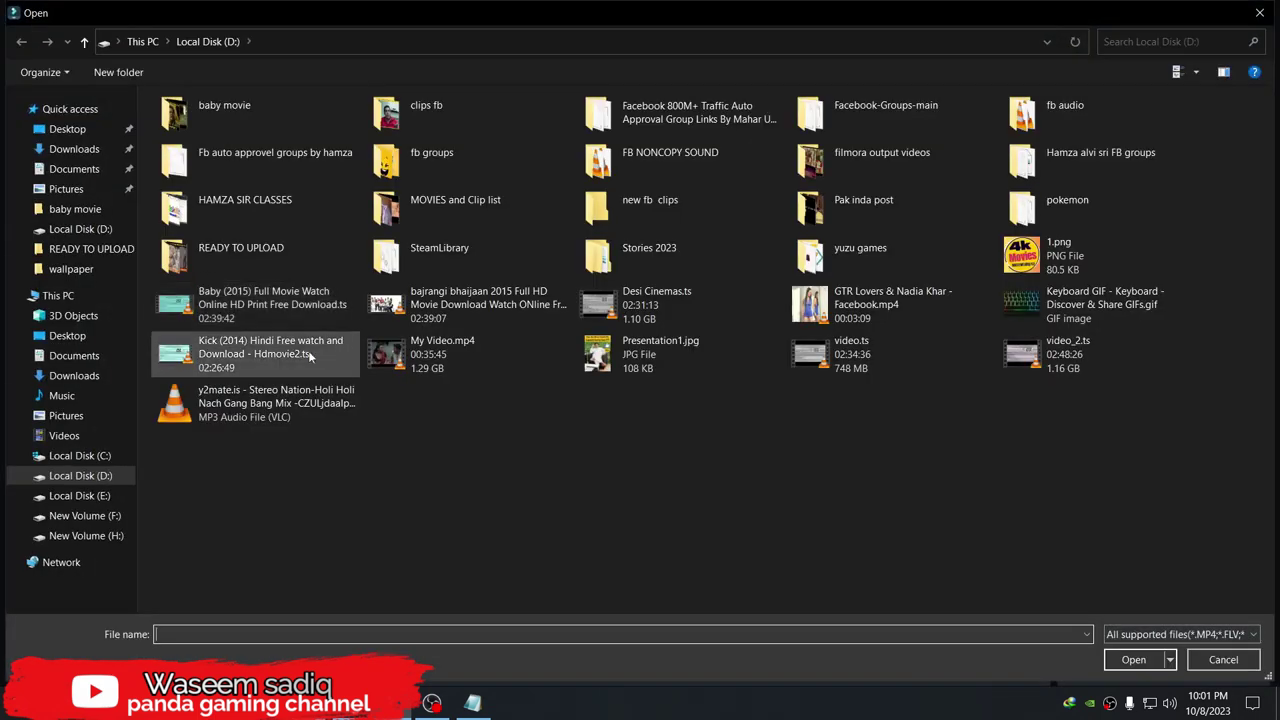
click(228, 318)
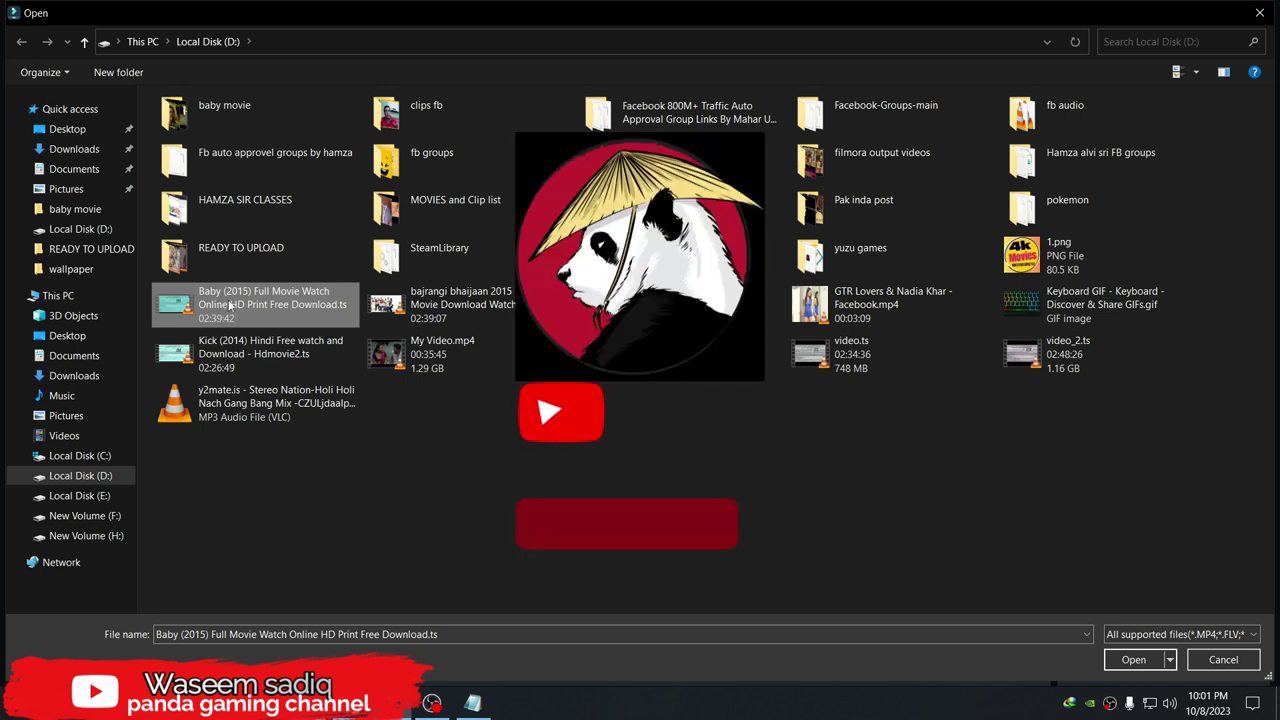
click(230, 305)
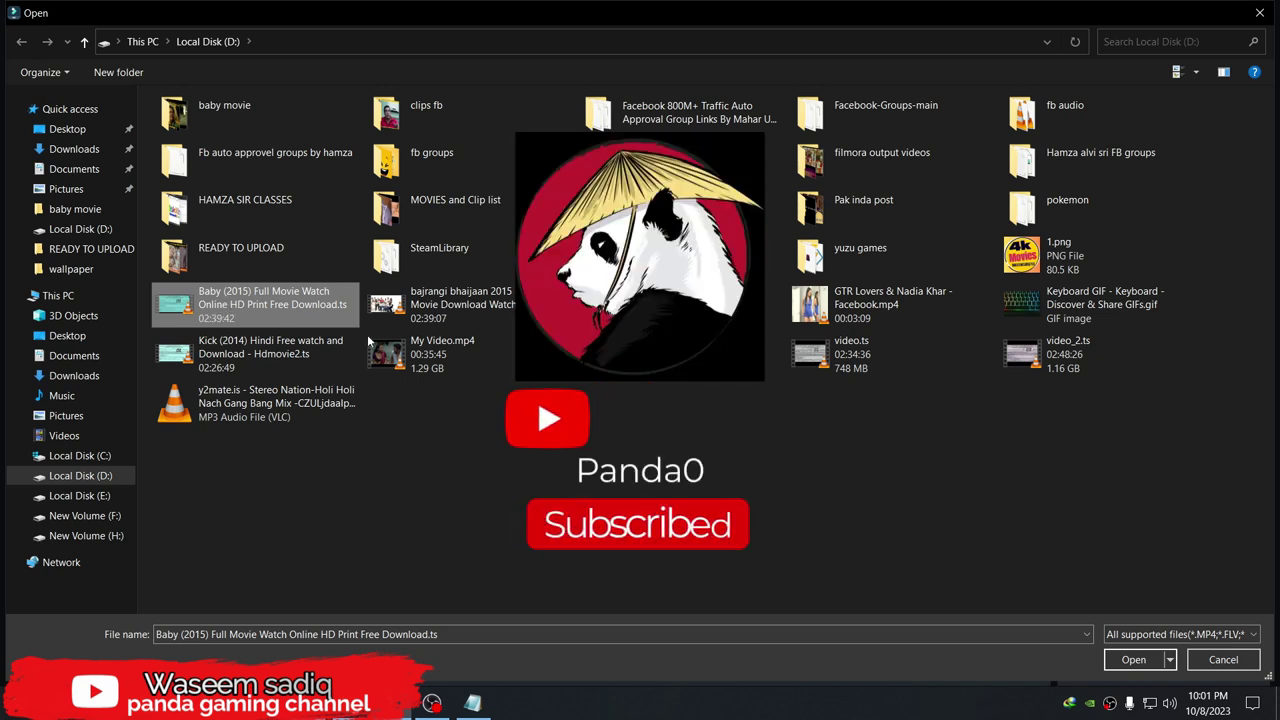
right_click(200, 320)
click(200, 320)
right_click(200, 320)
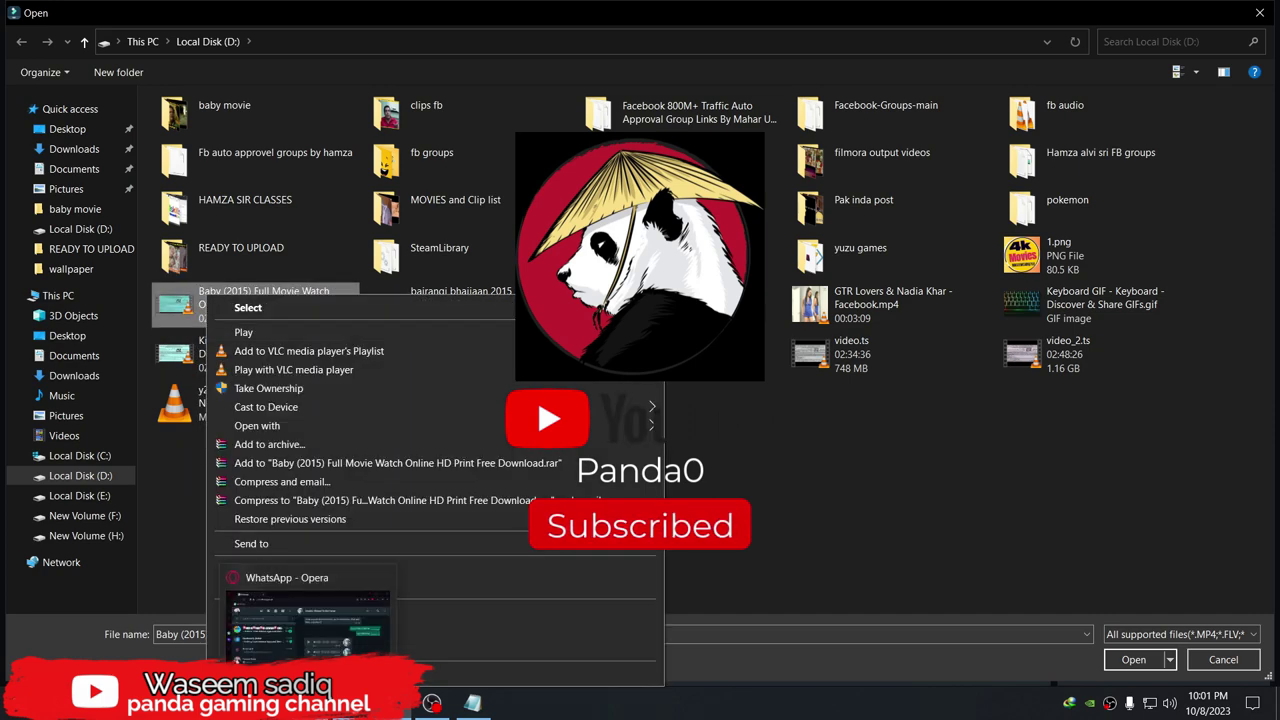
click(536, 672)
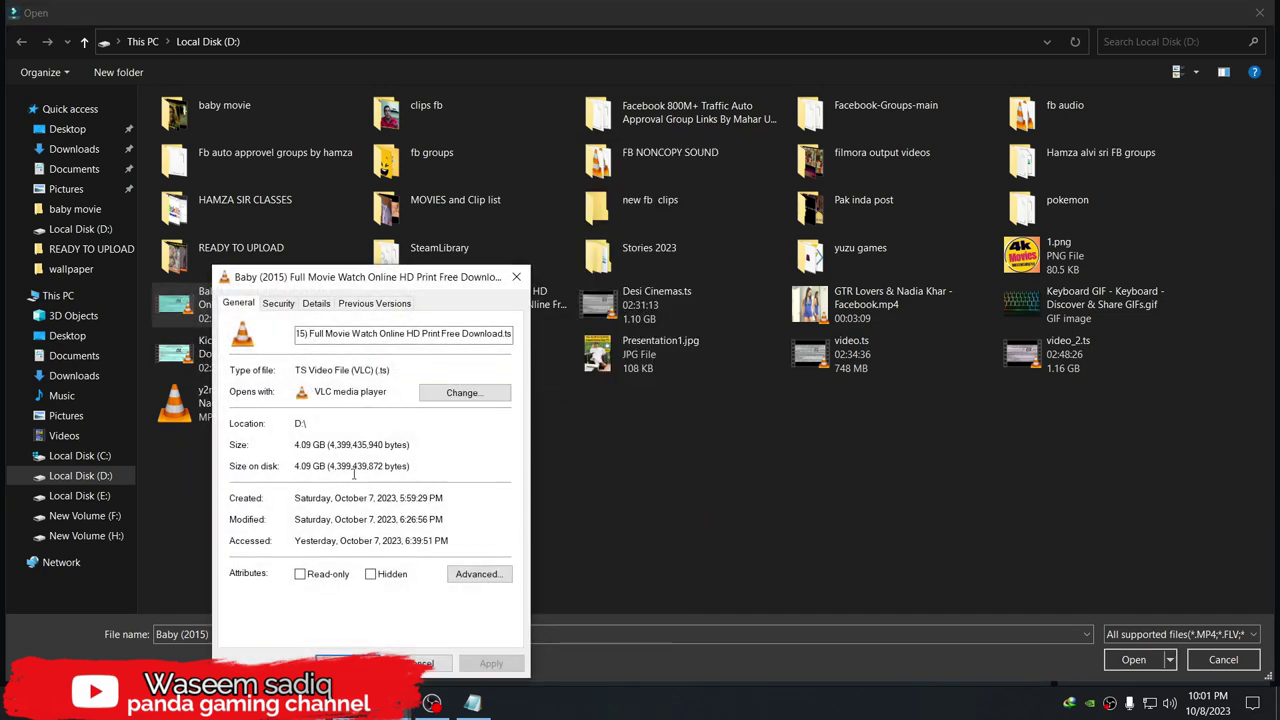
click(516, 276)
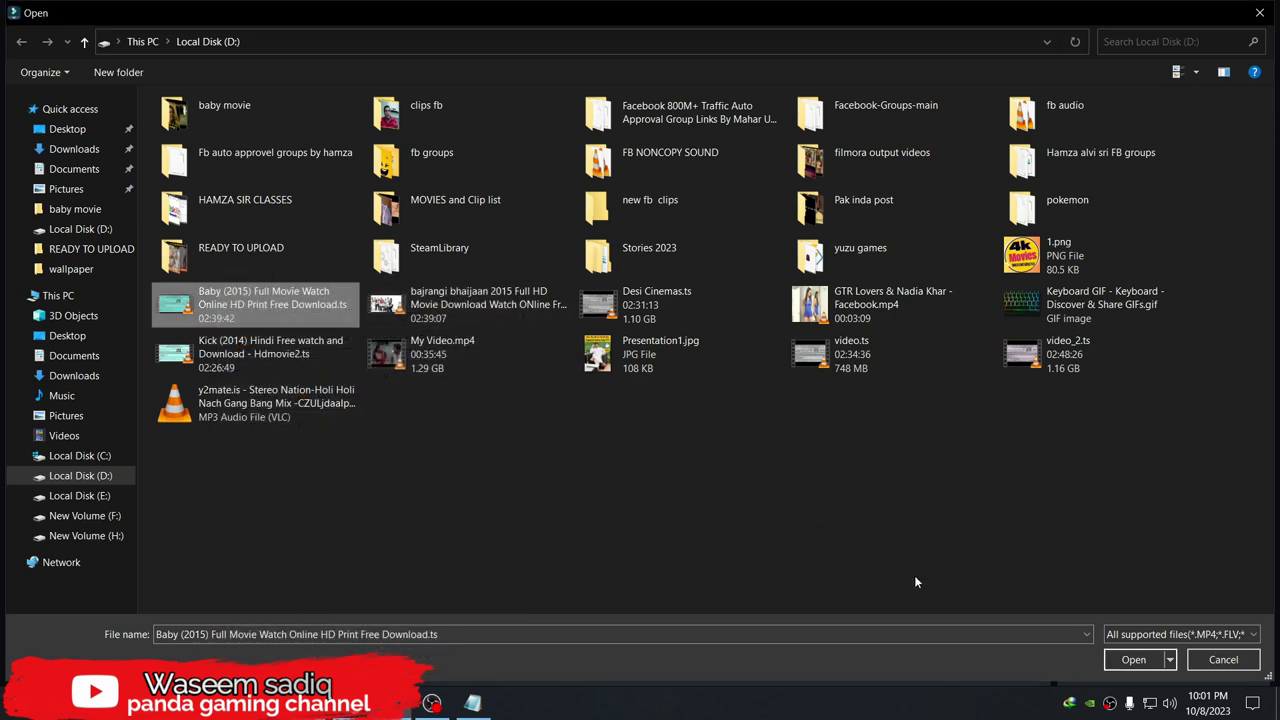
click(1133, 659)
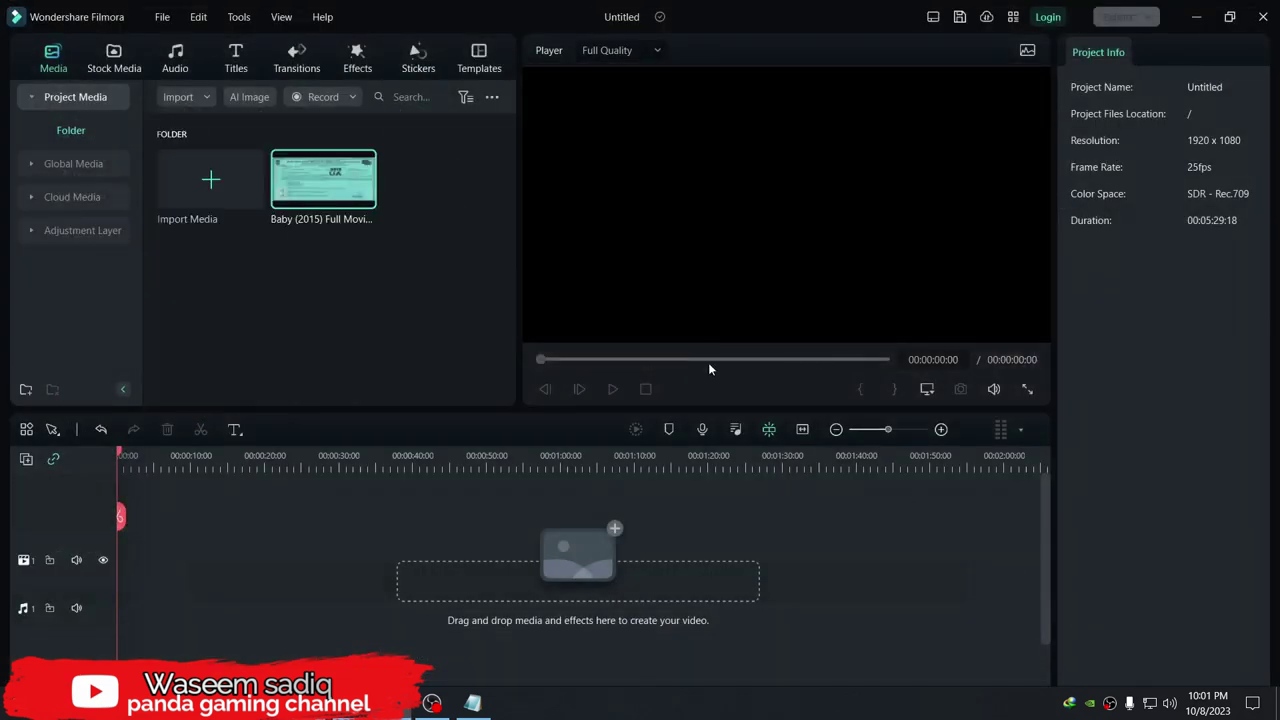
drag(322, 192, 143, 628)
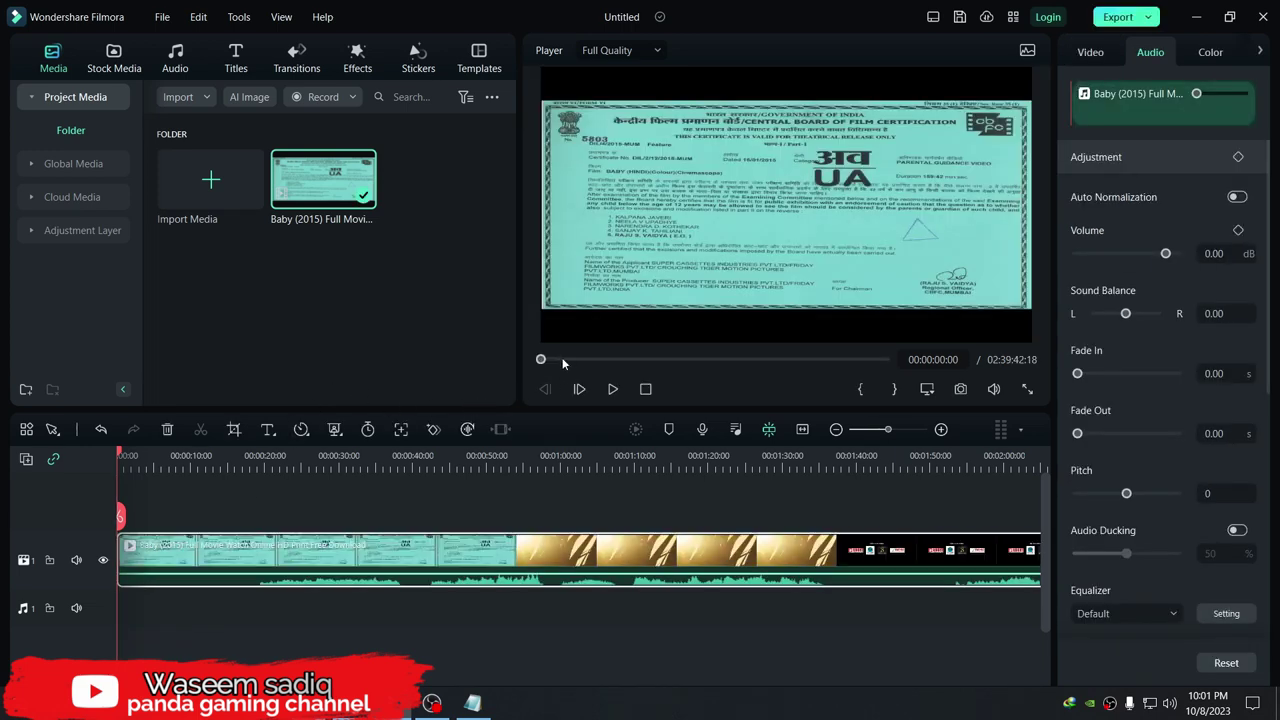
click(564, 360)
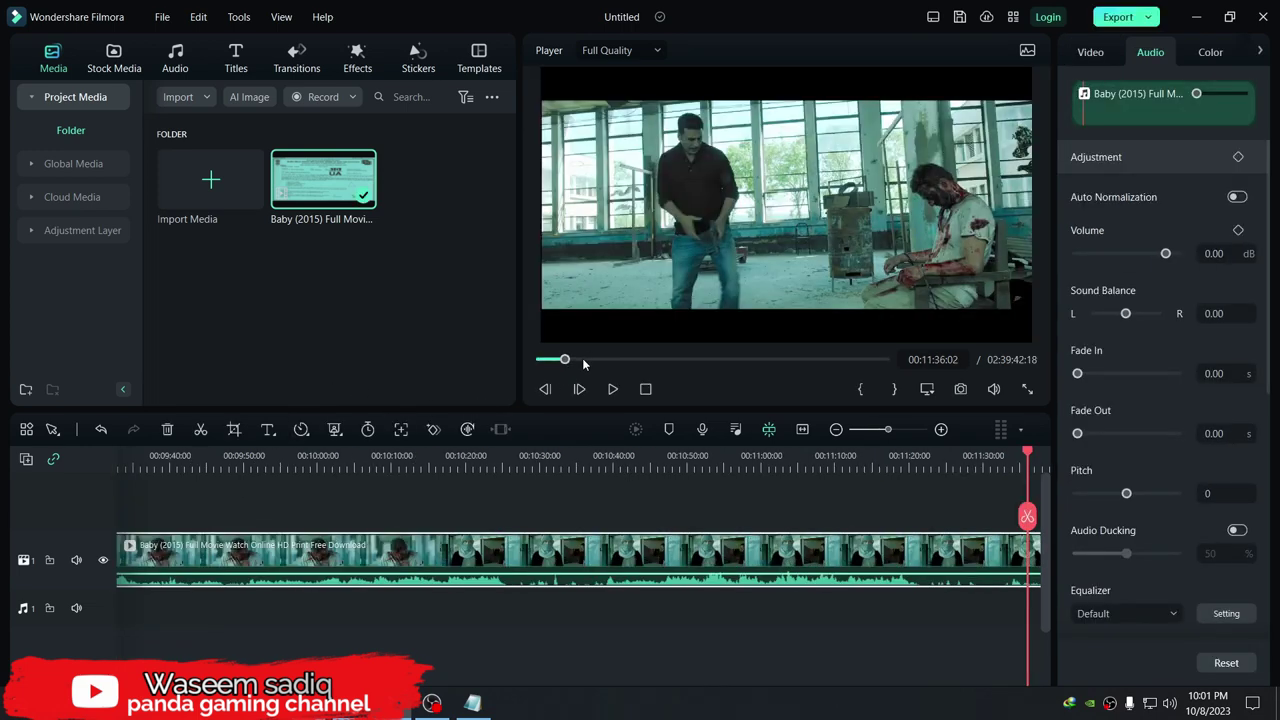
key(ctrl+z)
Step: Mark the source clip's in point at 00:11:14:07 and out point at 00:35:34:15, and place that section on the first video track
click(613, 389)
click(858, 389)
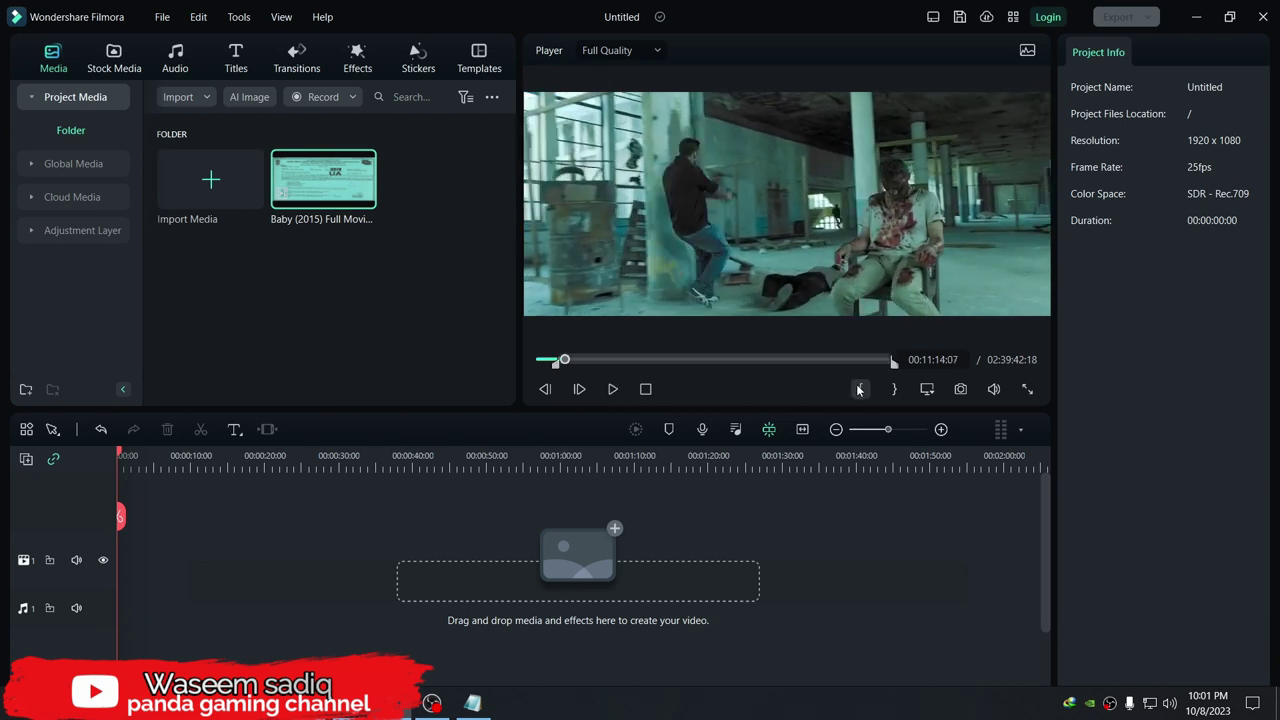
click(894, 389)
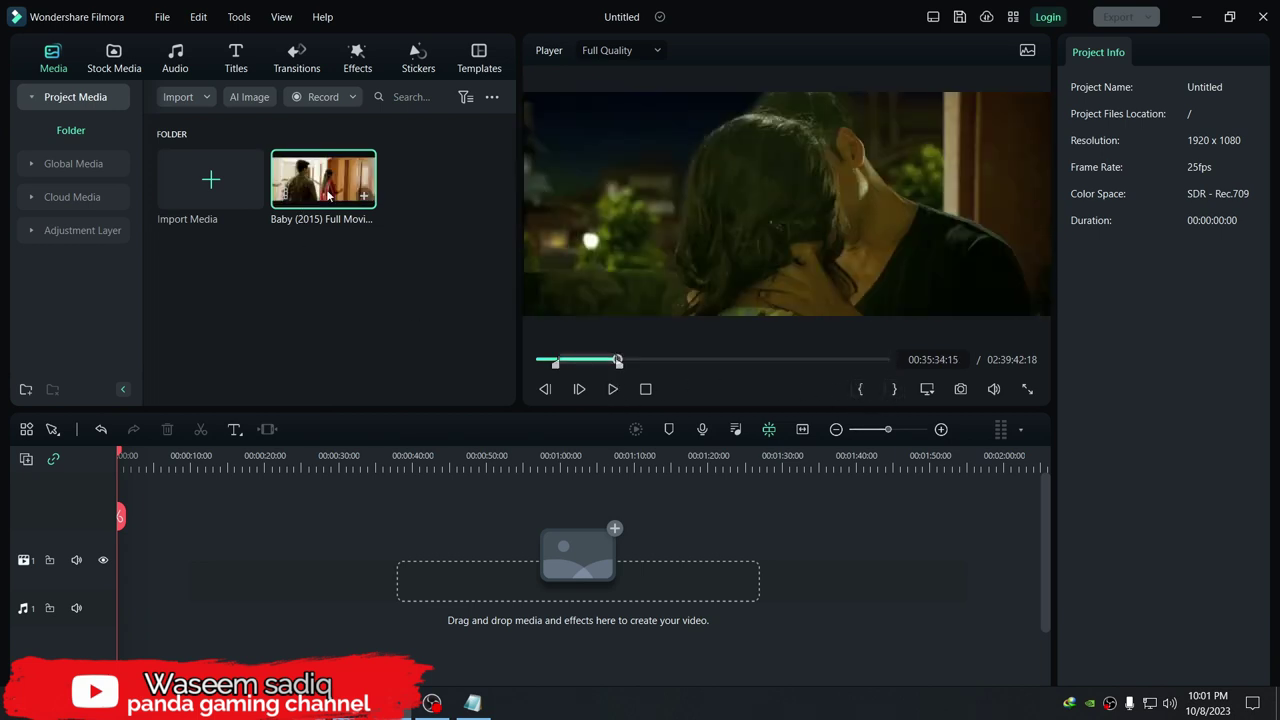
drag(325, 198, 140, 571)
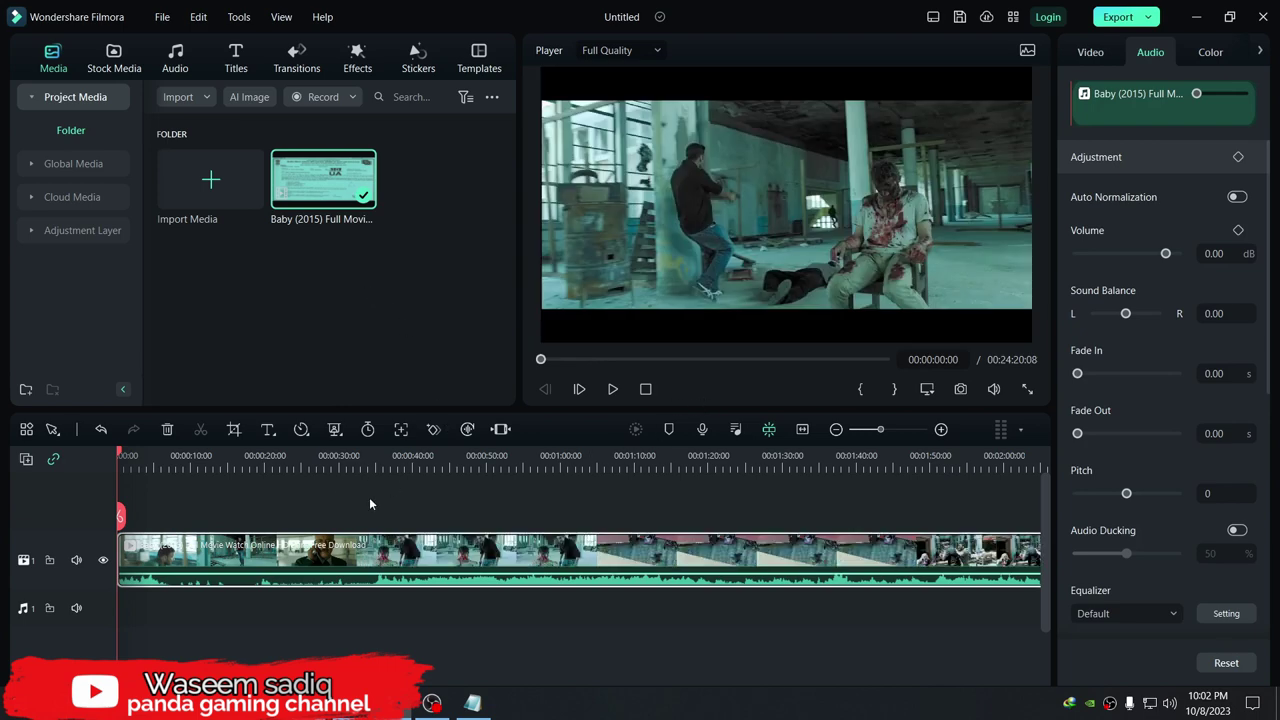
Step: Split the timeline clip at 00:00:07:14 and delete the part before the cut
click(157, 462)
click(188, 462)
click(262, 462)
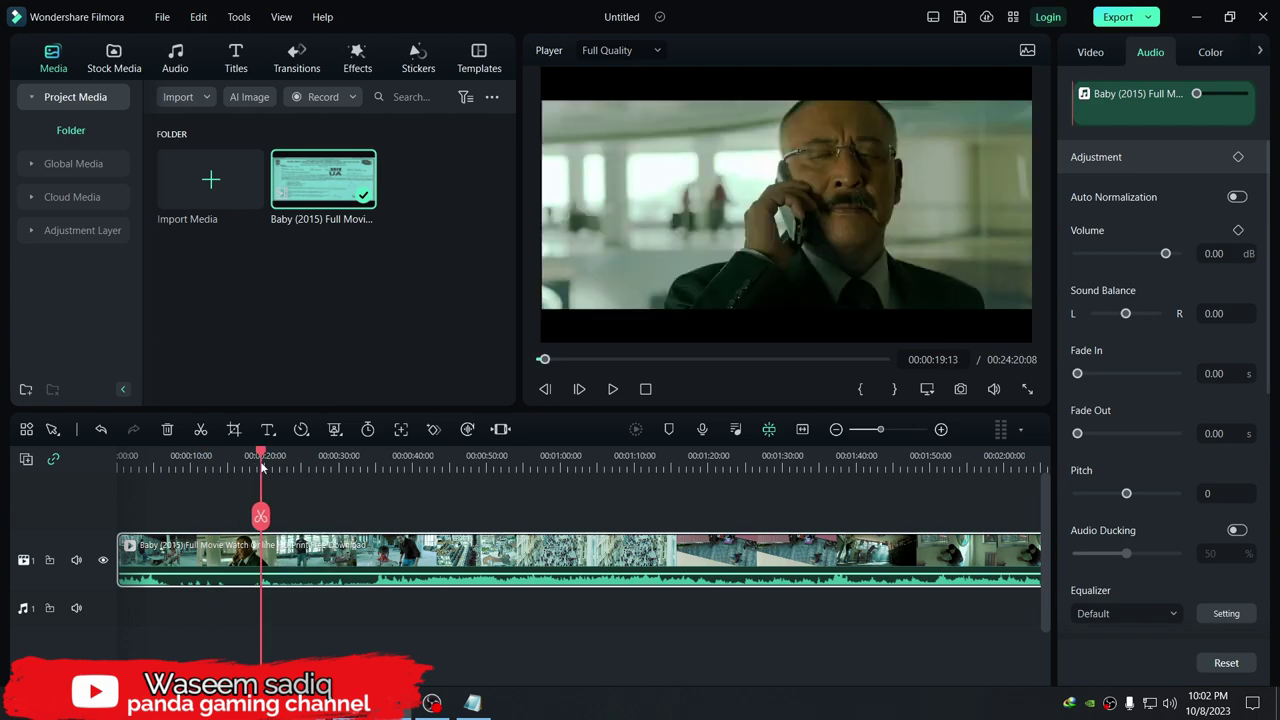
click(283, 462)
click(311, 462)
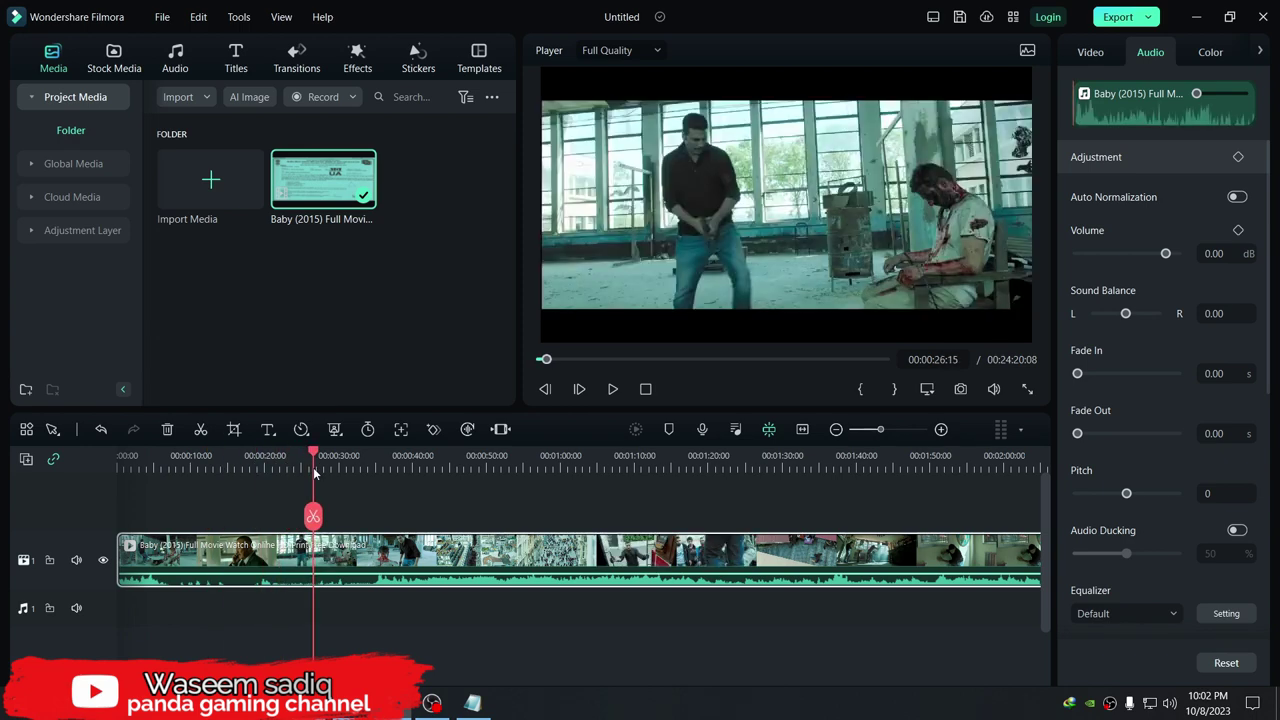
click(250, 462)
click(173, 490)
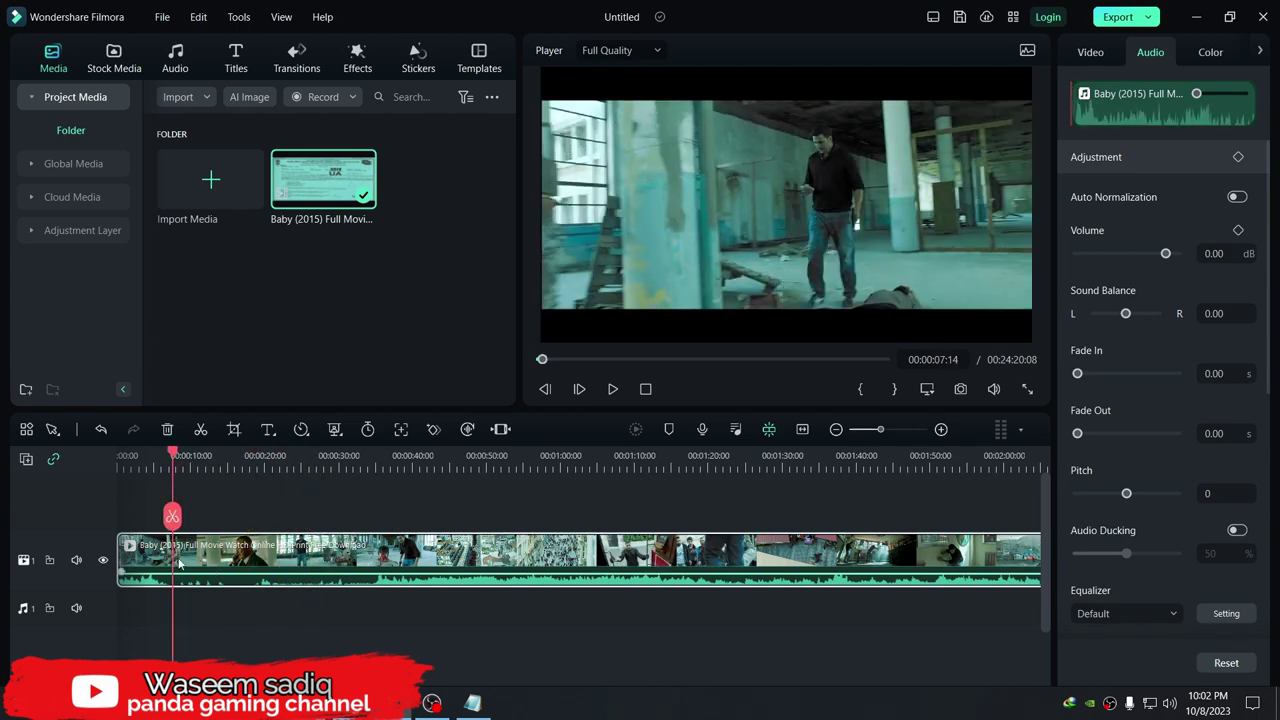
key(ctrl+b)
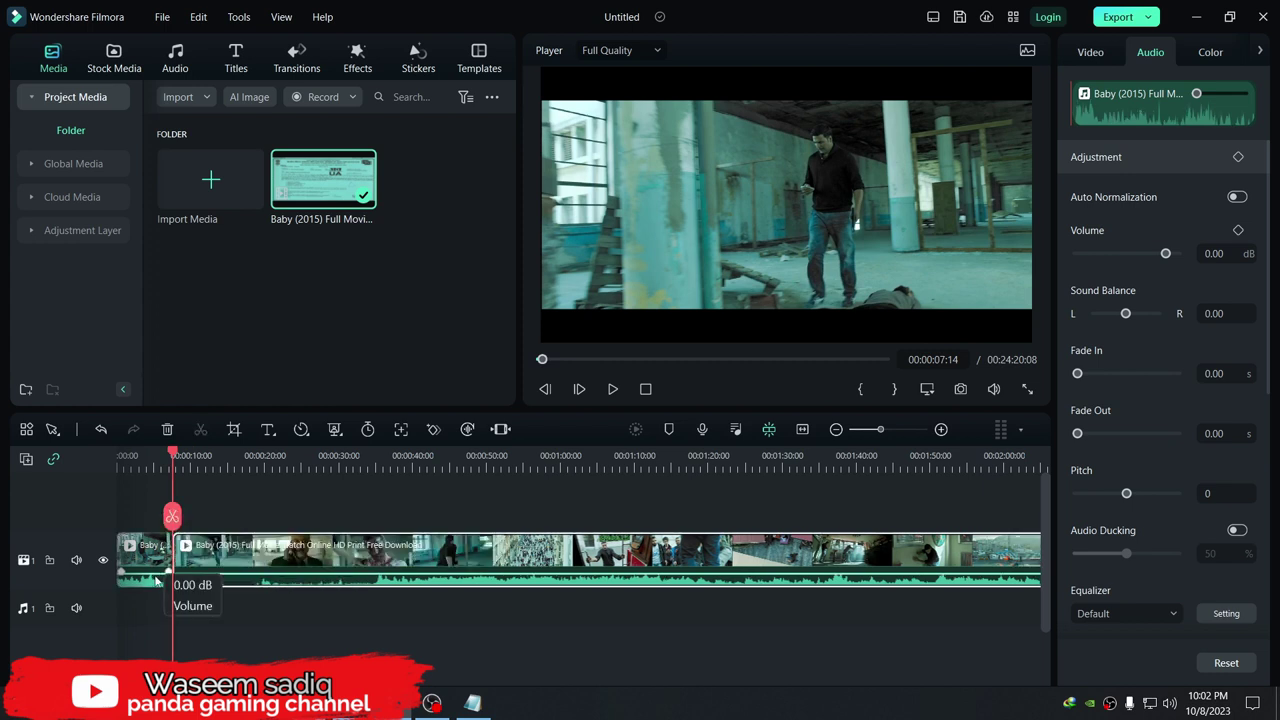
key(Delete)
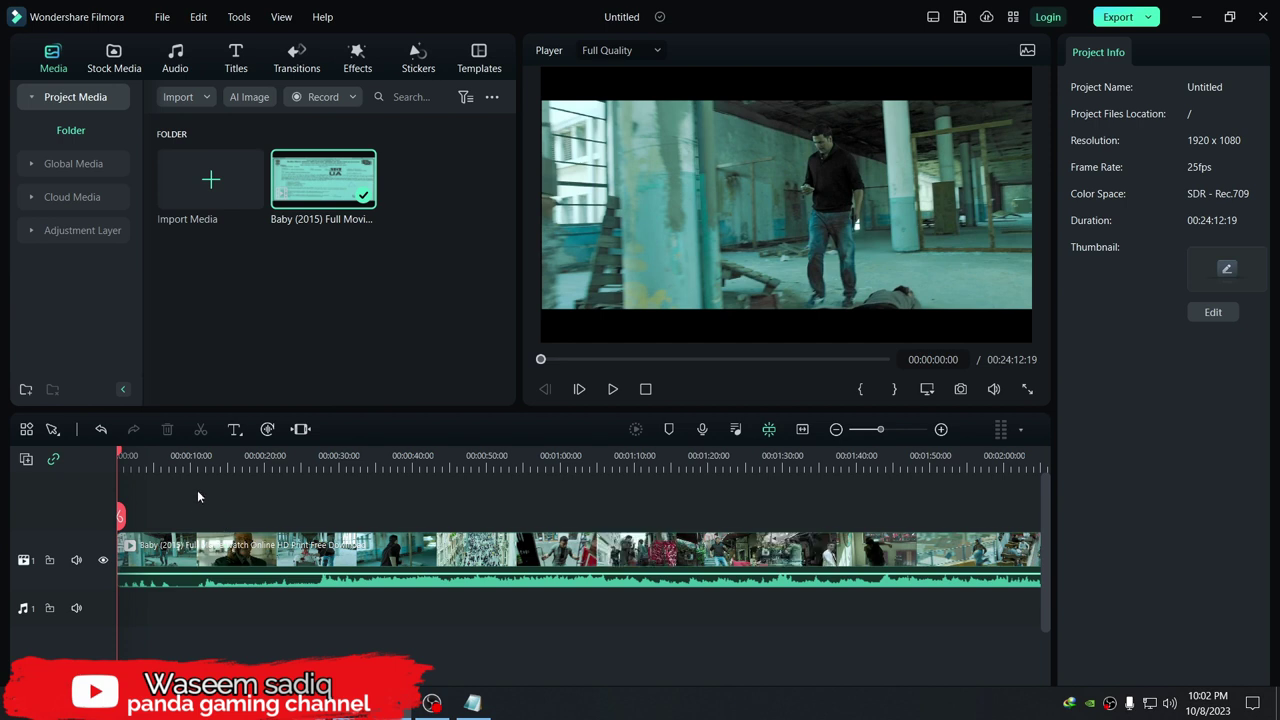
Step: Find the end of the first scene and split the timeline clip at 00:00:26:24
click(207, 460)
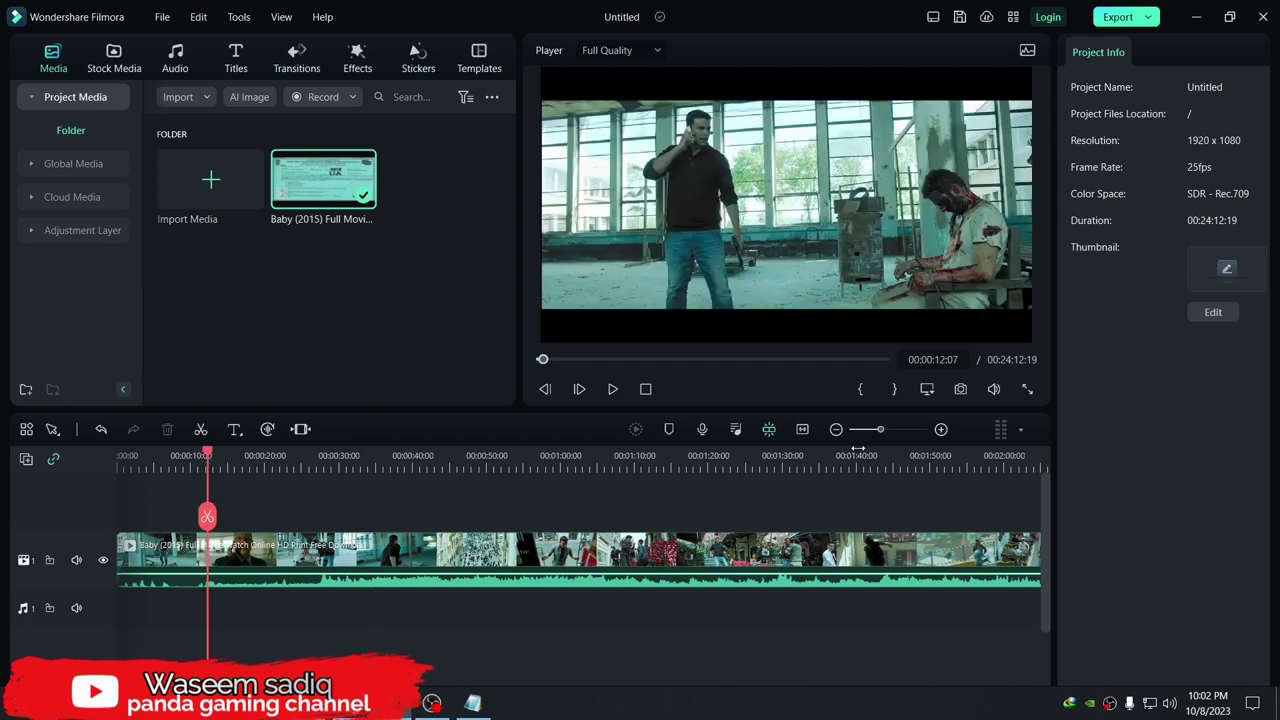
click(941, 429)
click(941, 429)
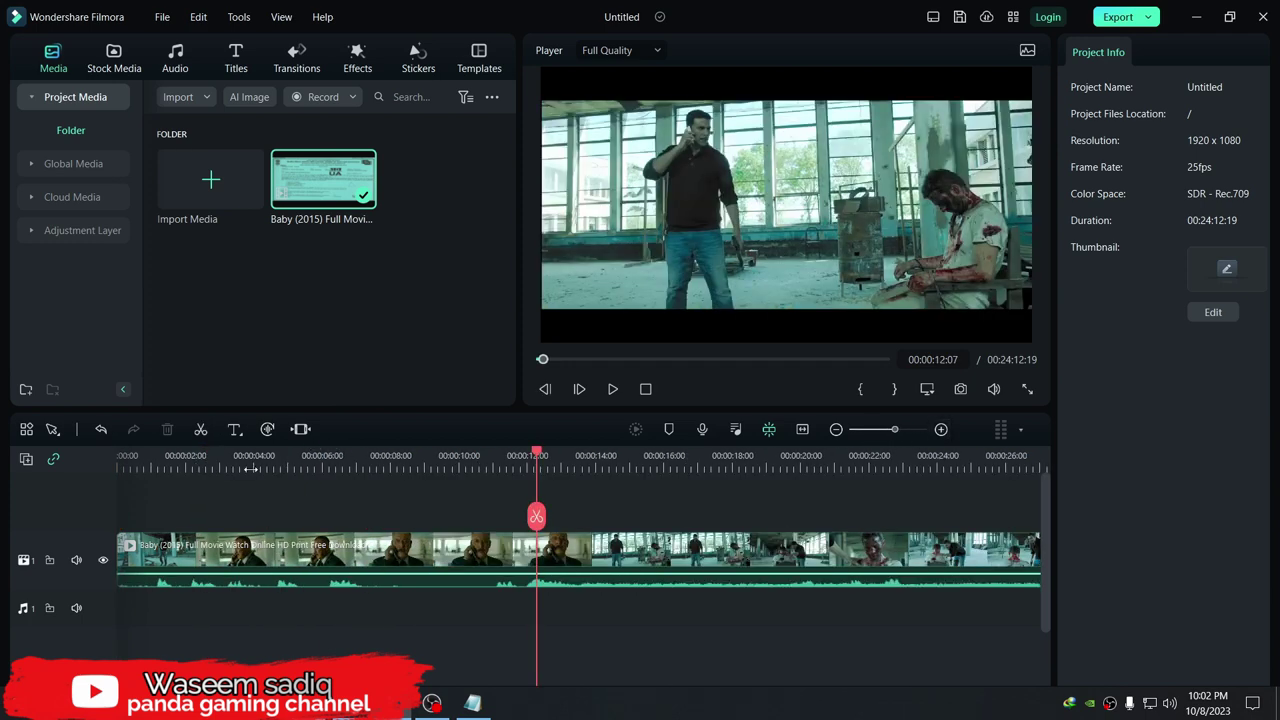
mouse_move(536, 455)
mouse_down()
mouse_move(171, 456)
mouse_move(116, 480)
mouse_move(535, 475)
mouse_up()
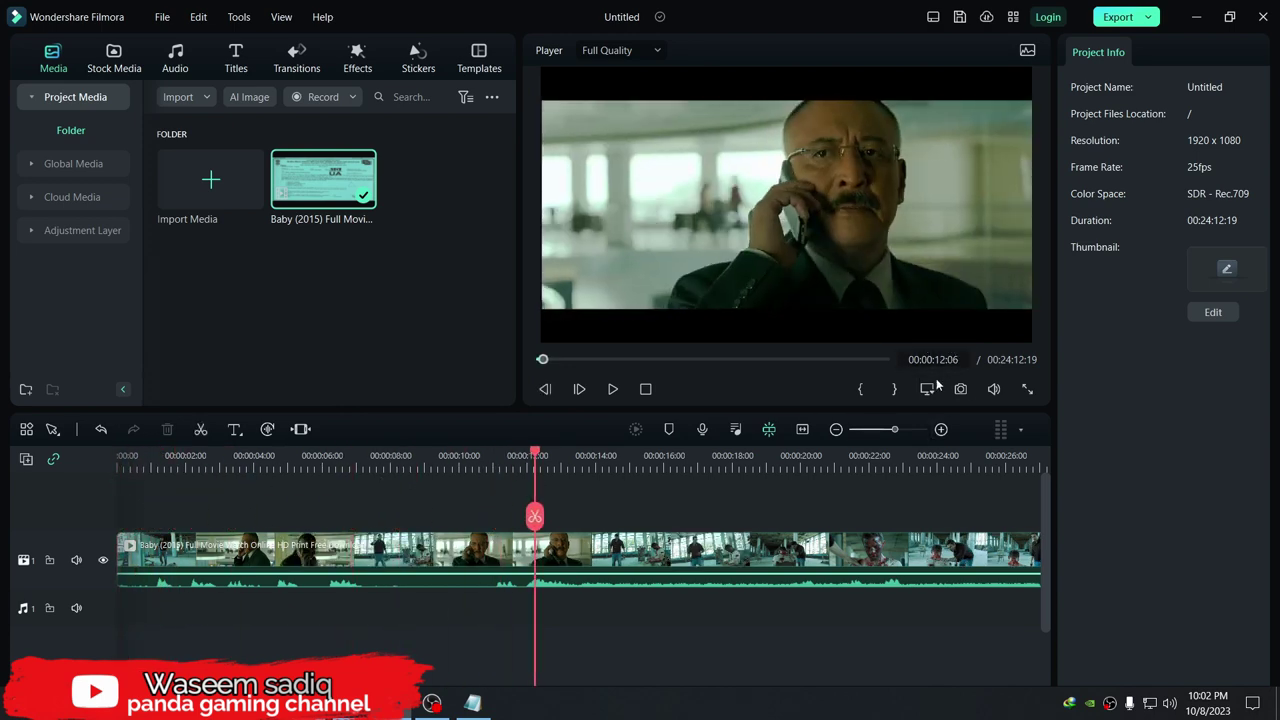
click(836, 429)
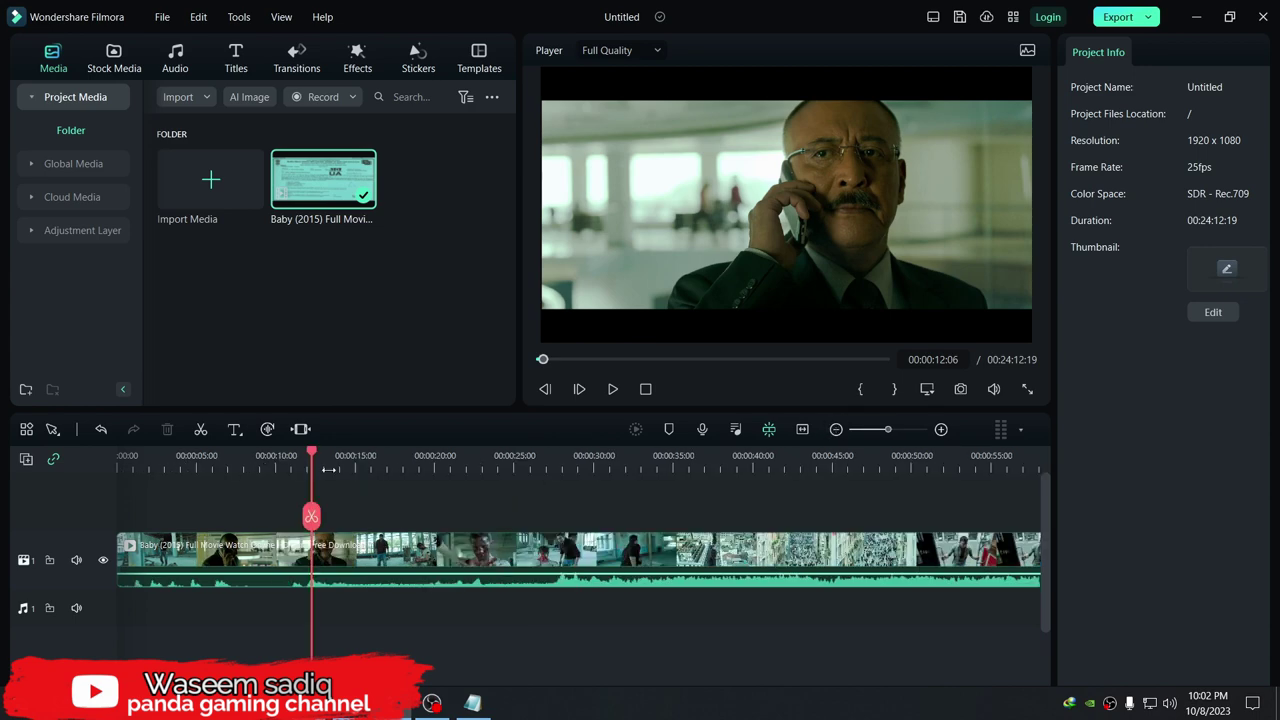
drag(318, 458, 543, 470)
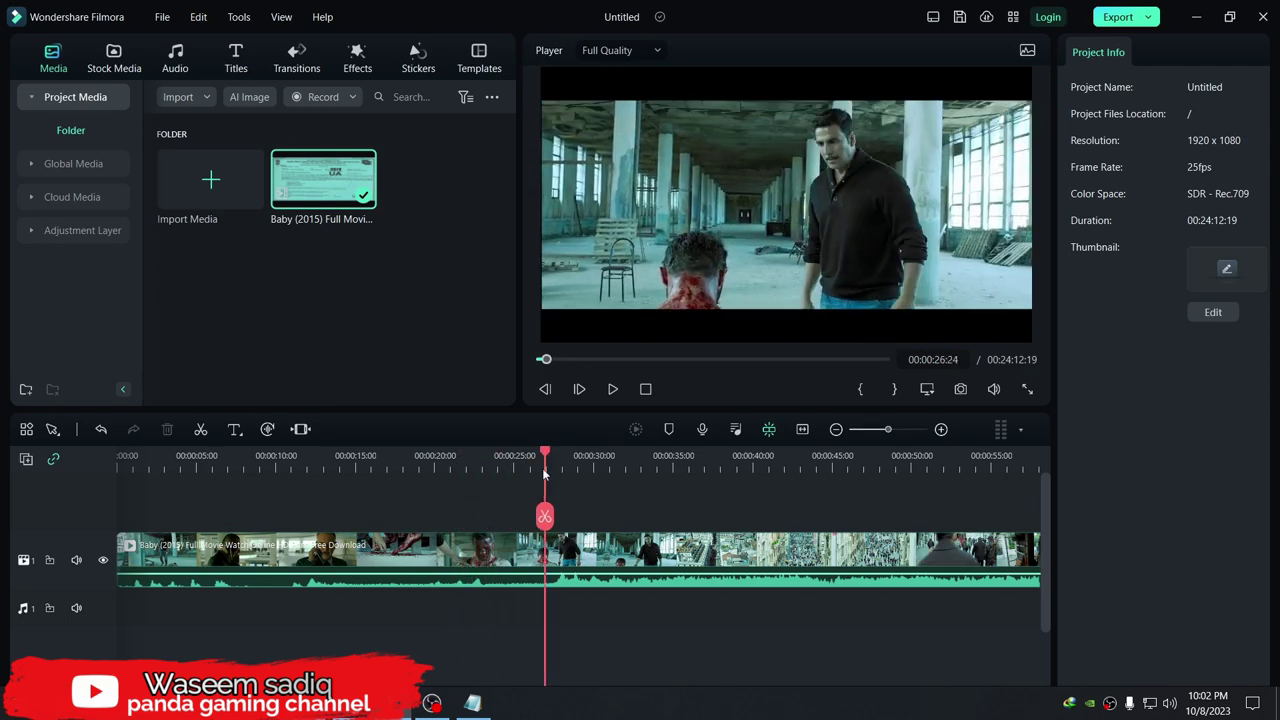
click(544, 517)
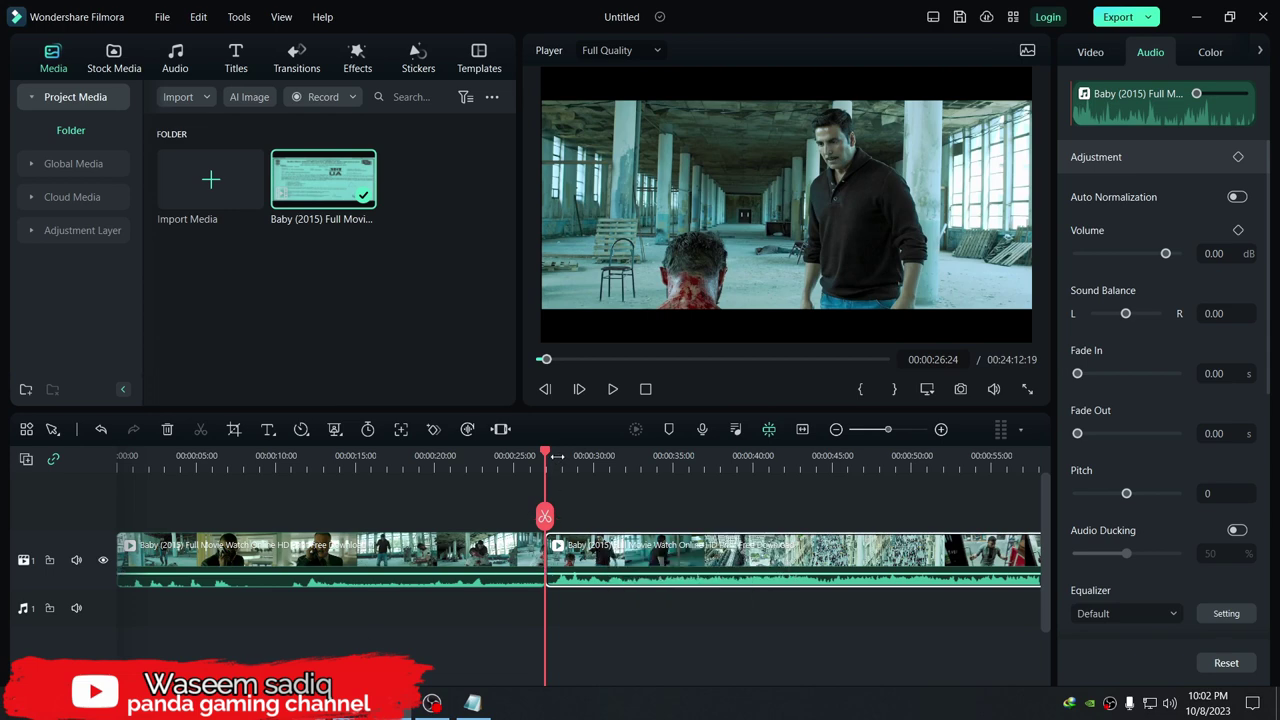
Step: Split the second clip at 00:00:31:11 and delete the short segment between the two cuts
drag(548, 458, 617, 481)
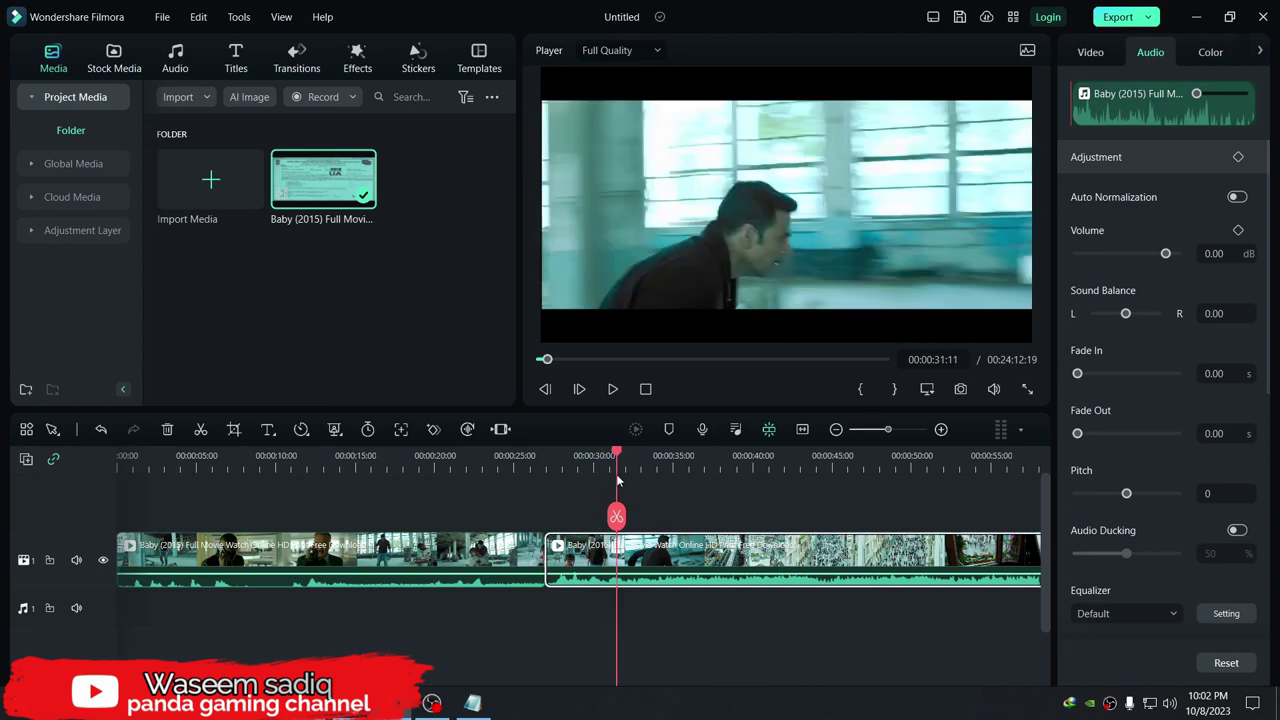
click(614, 516)
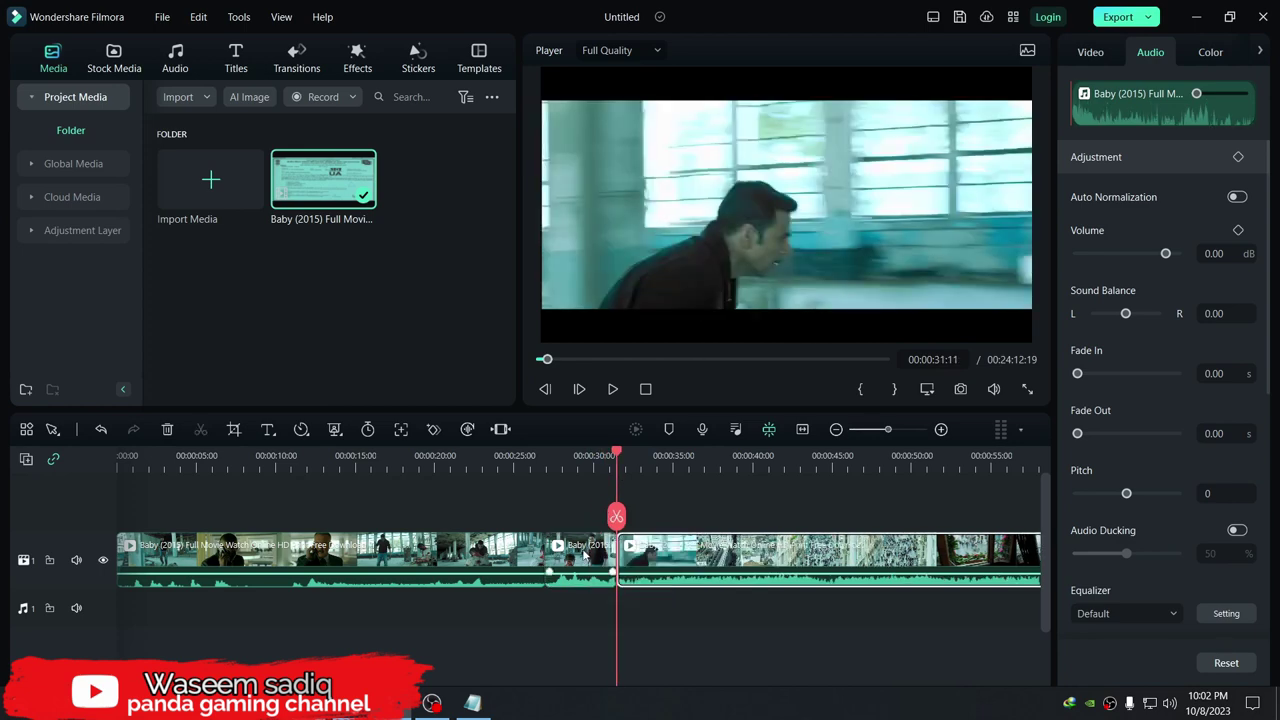
click(585, 555)
key(Delete)
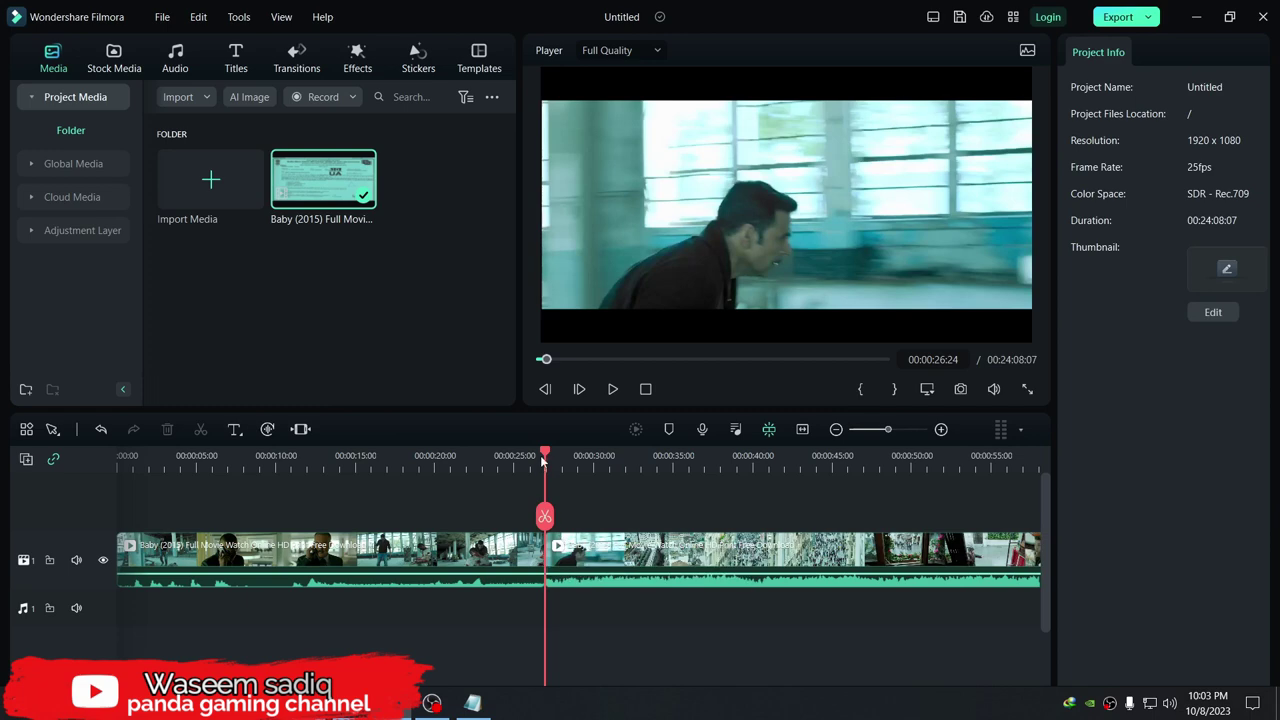
Step: Split the second clip at 00:00:51:09 and 00:00:56:15, and delete the segment between the two cuts
scroll(222, 512, right, 6)
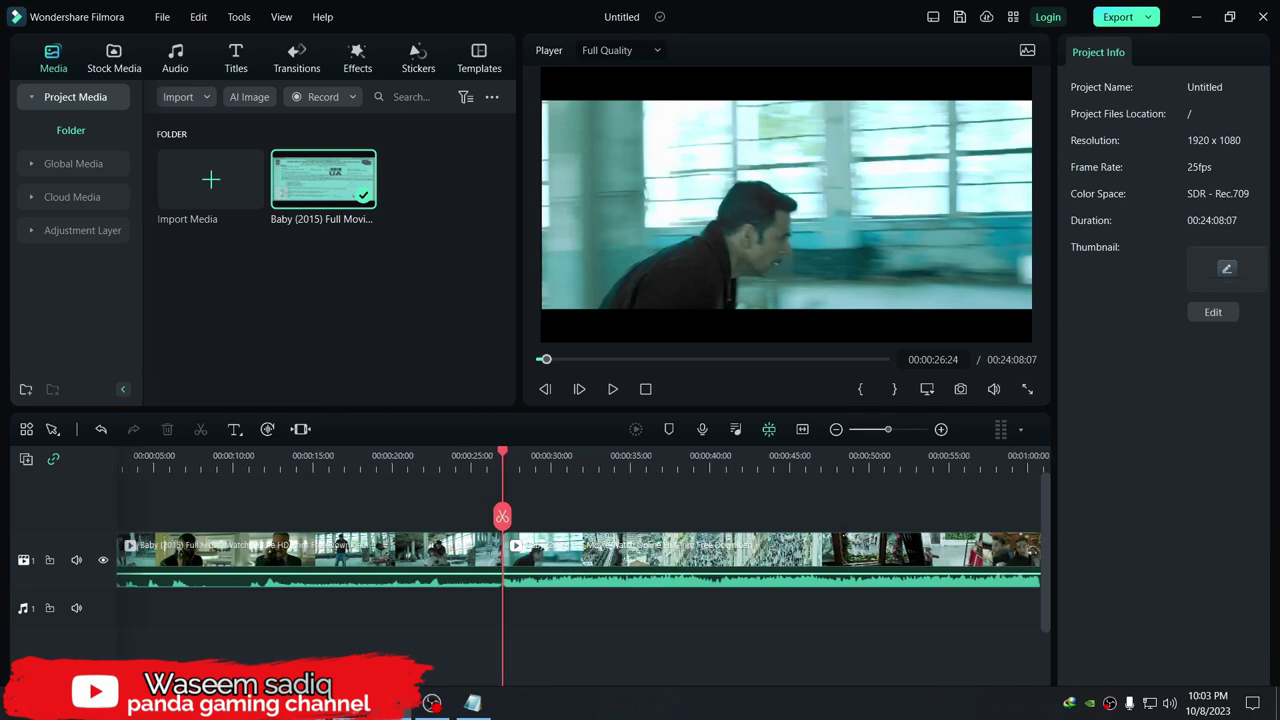
drag(310, 460, 698, 479)
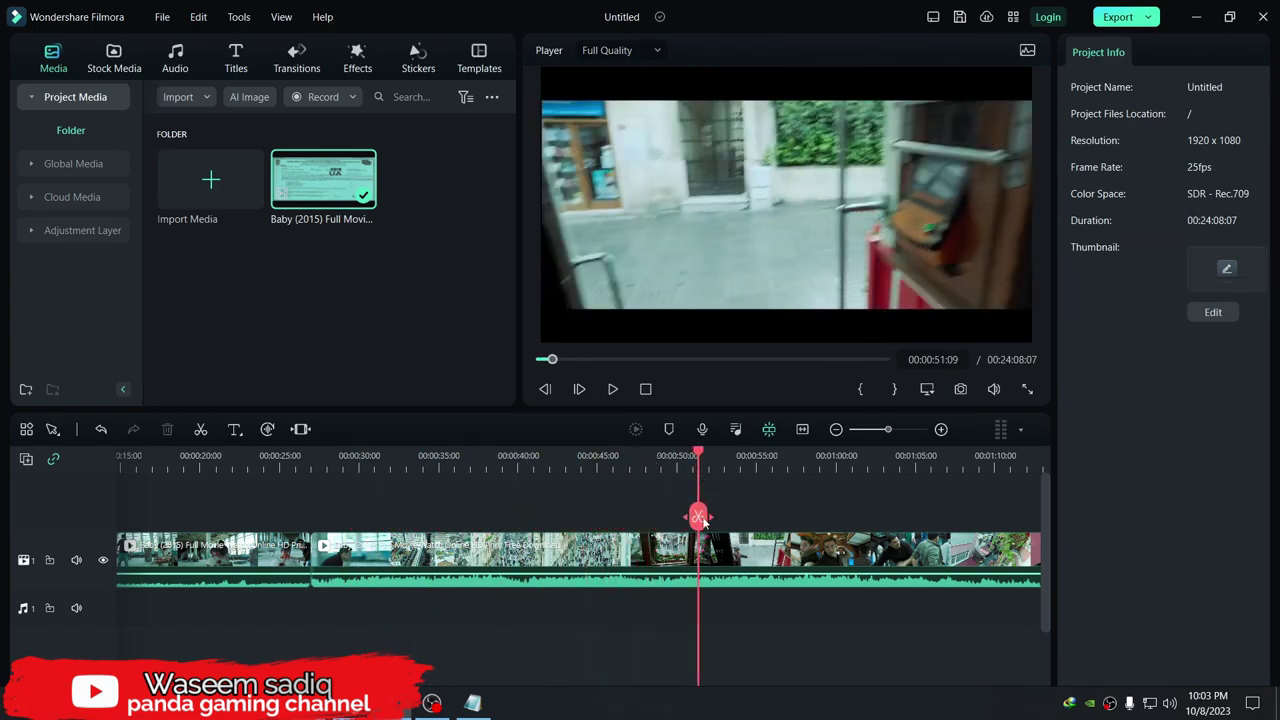
click(698, 516)
drag(702, 460, 783, 473)
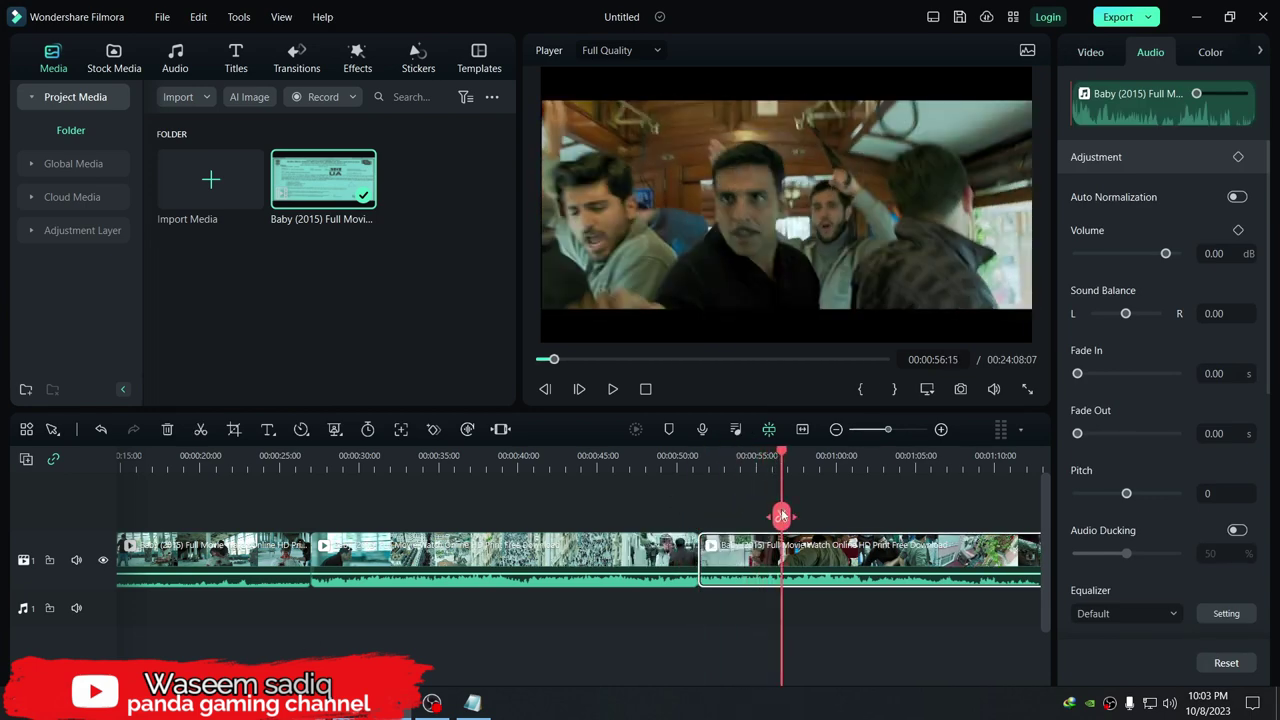
click(783, 516)
click(750, 560)
key(Delete)
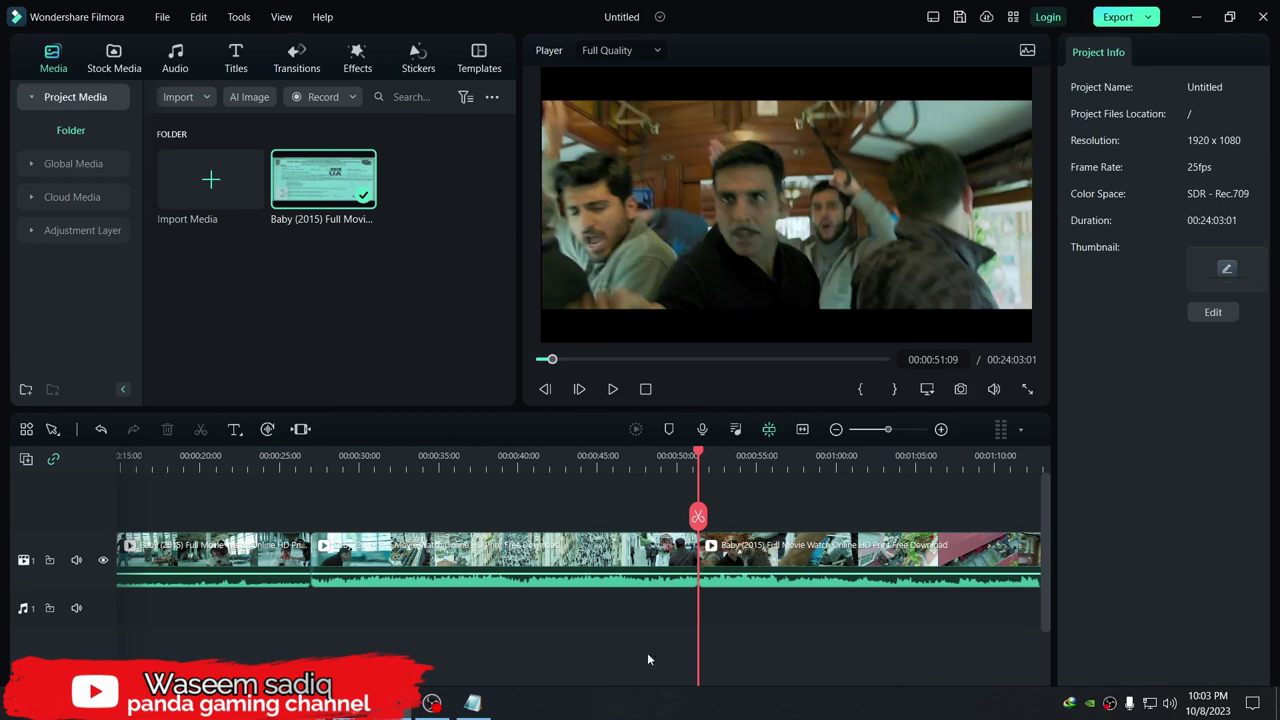
Step: Delete all clips from the timeline and remove the Baby (2015) movie file from the project media
scroll(668, 630, right, 5)
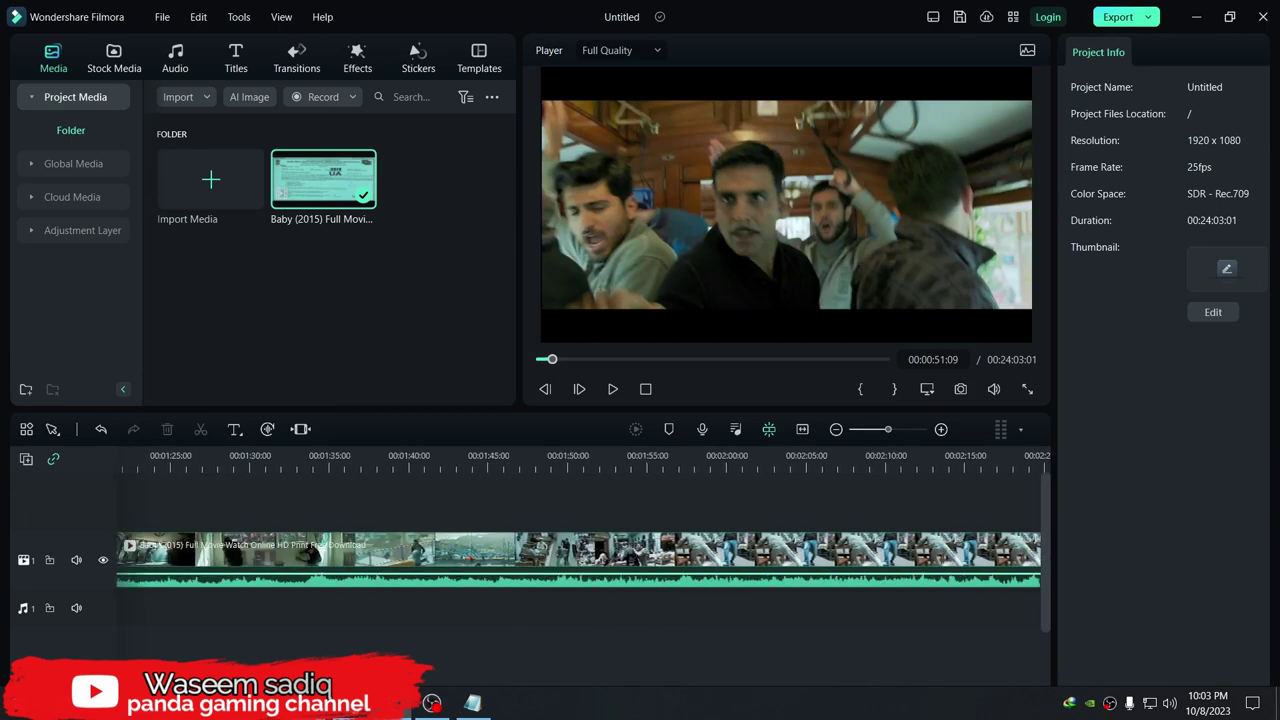
scroll(668, 630, left, 1)
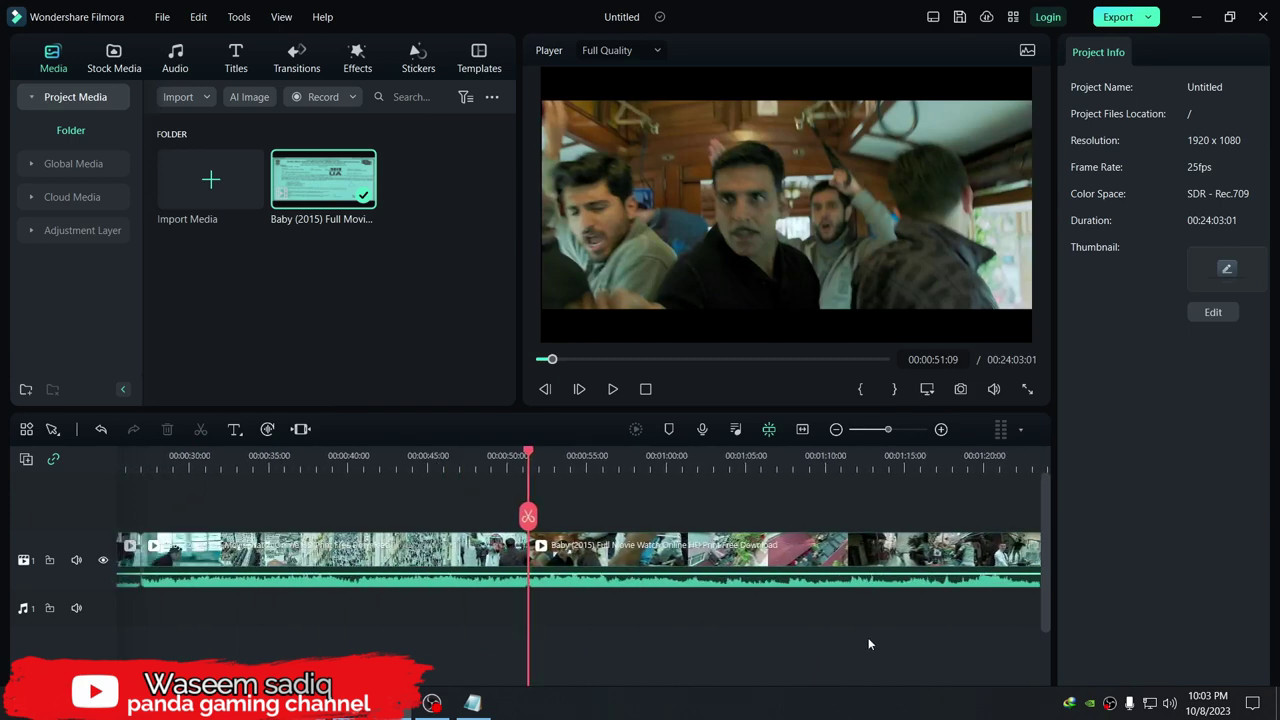
click(357, 568)
scroll(401, 560, left, 3)
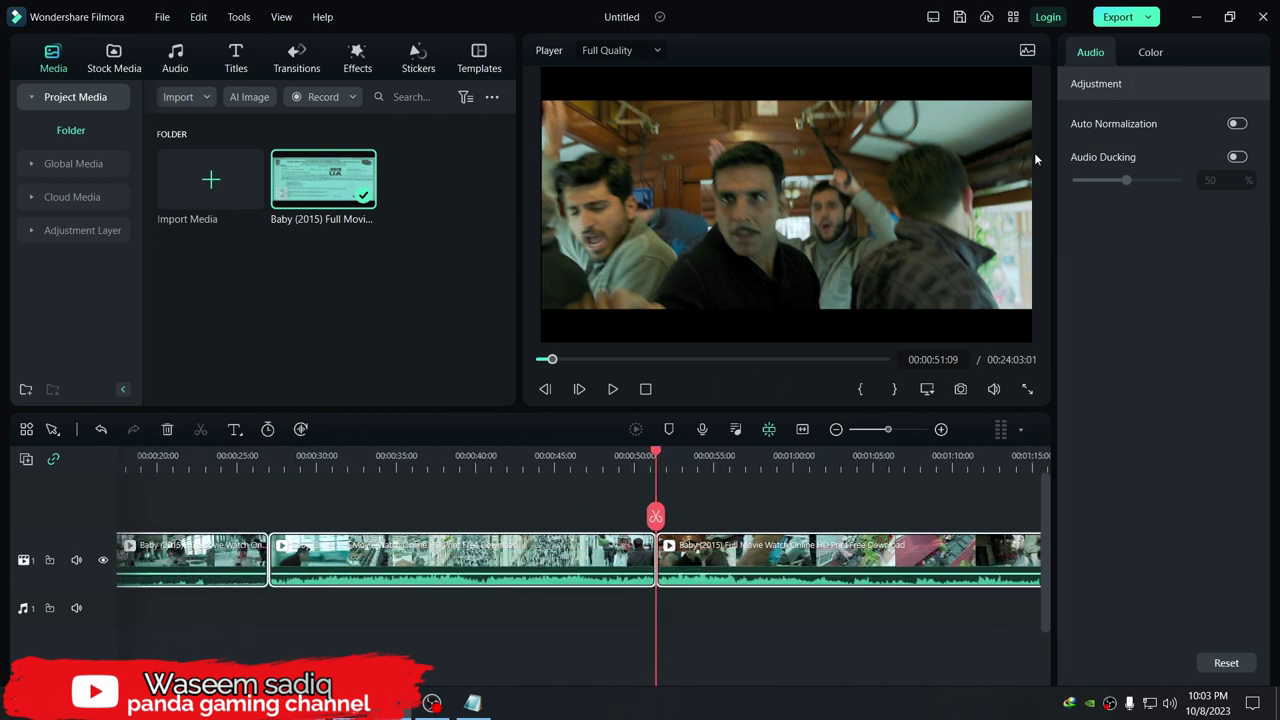
key(ctrl+a)
key(Delete)
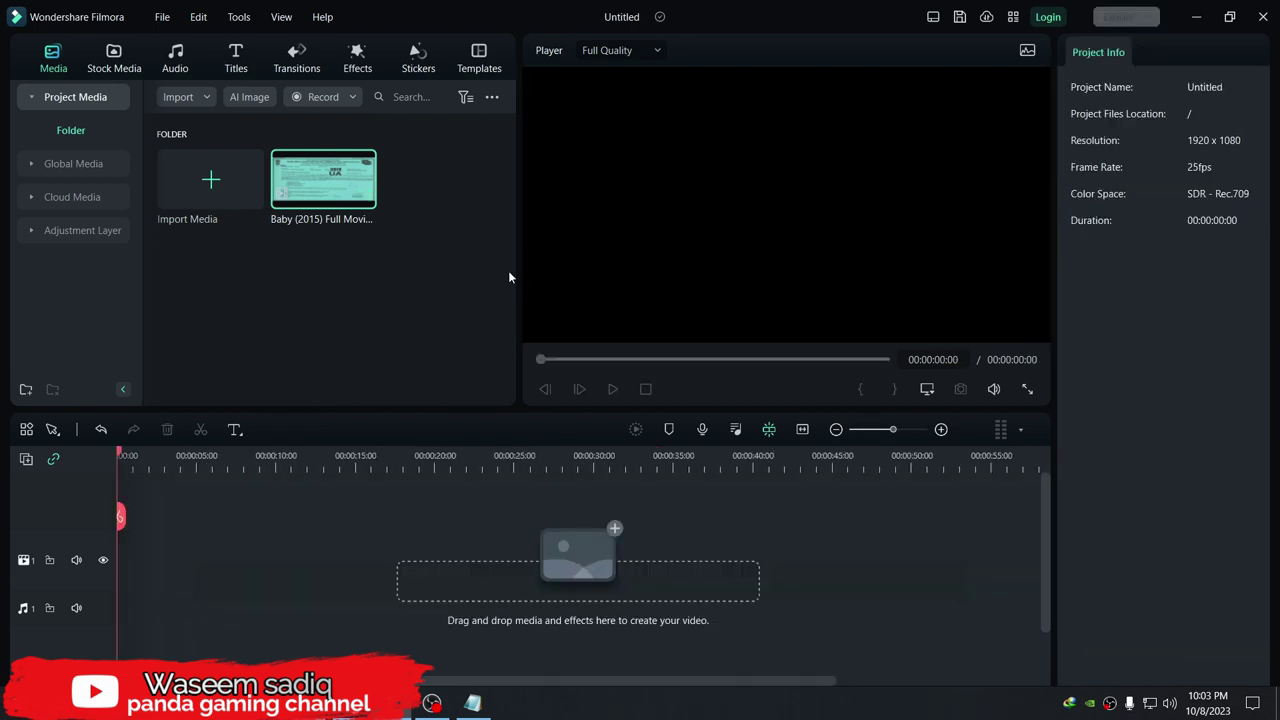
key(Delete)
click(723, 351)
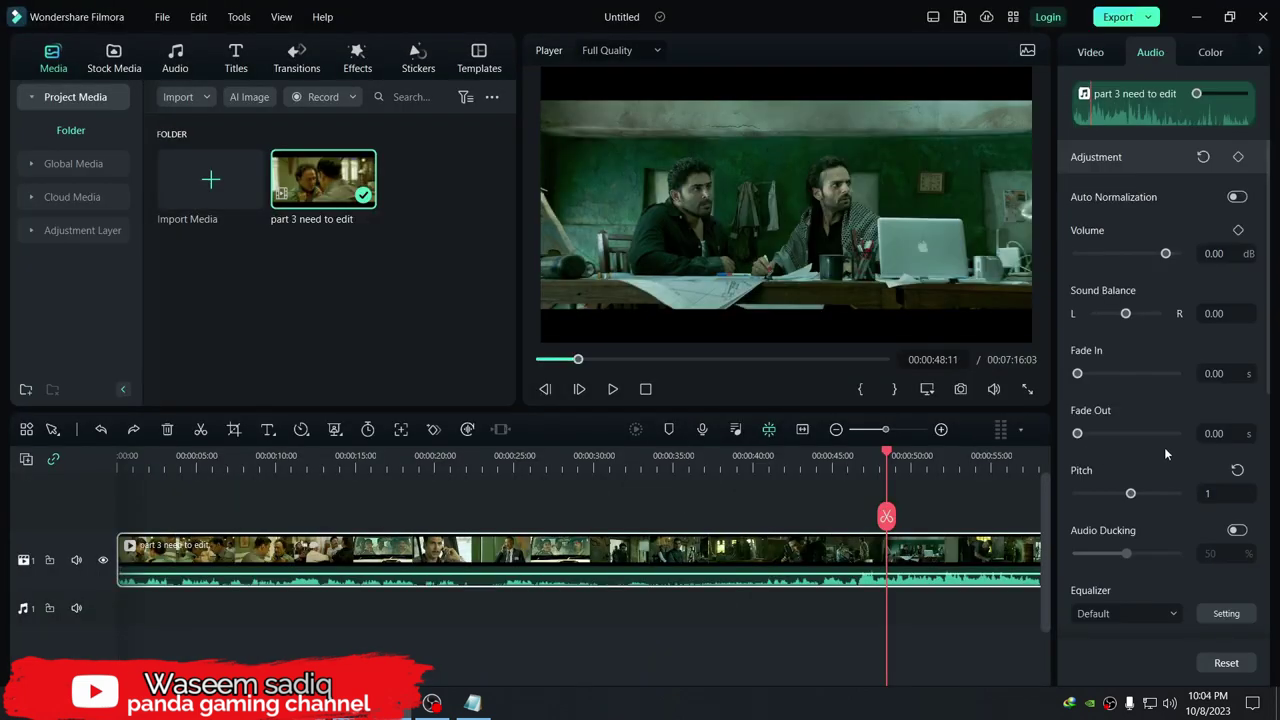
Step: Review the audio pitch setting of the "part 3 need to edit" clip and keep the clip selected
click(1218, 494)
click(826, 612)
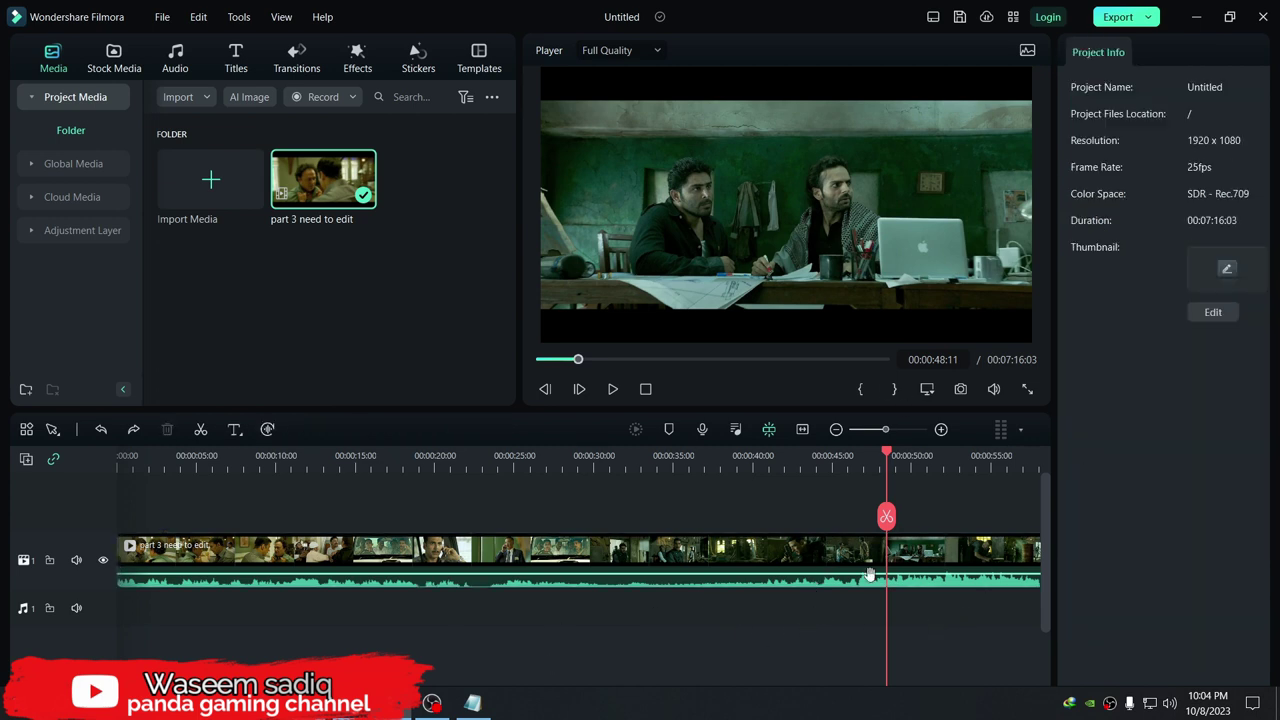
click(967, 560)
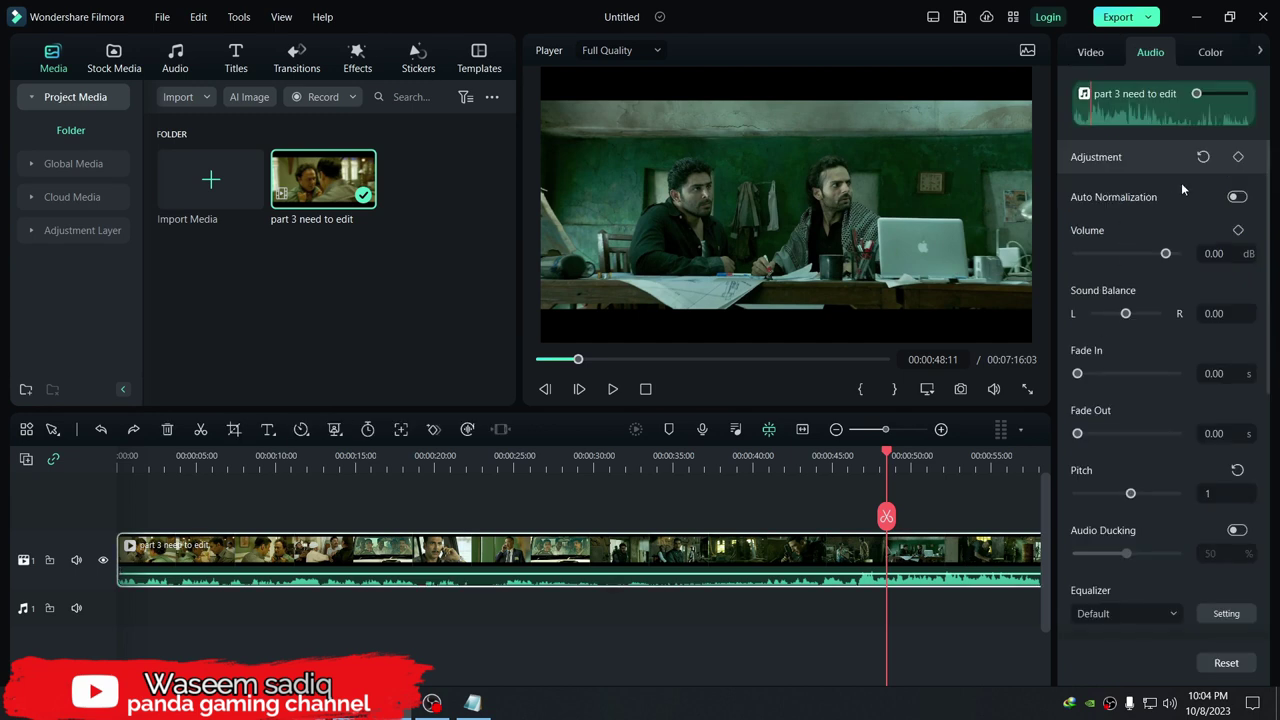
Step: Set the uniform speed of the "part 3 need to edit" clip to 1.10
click(1210, 54)
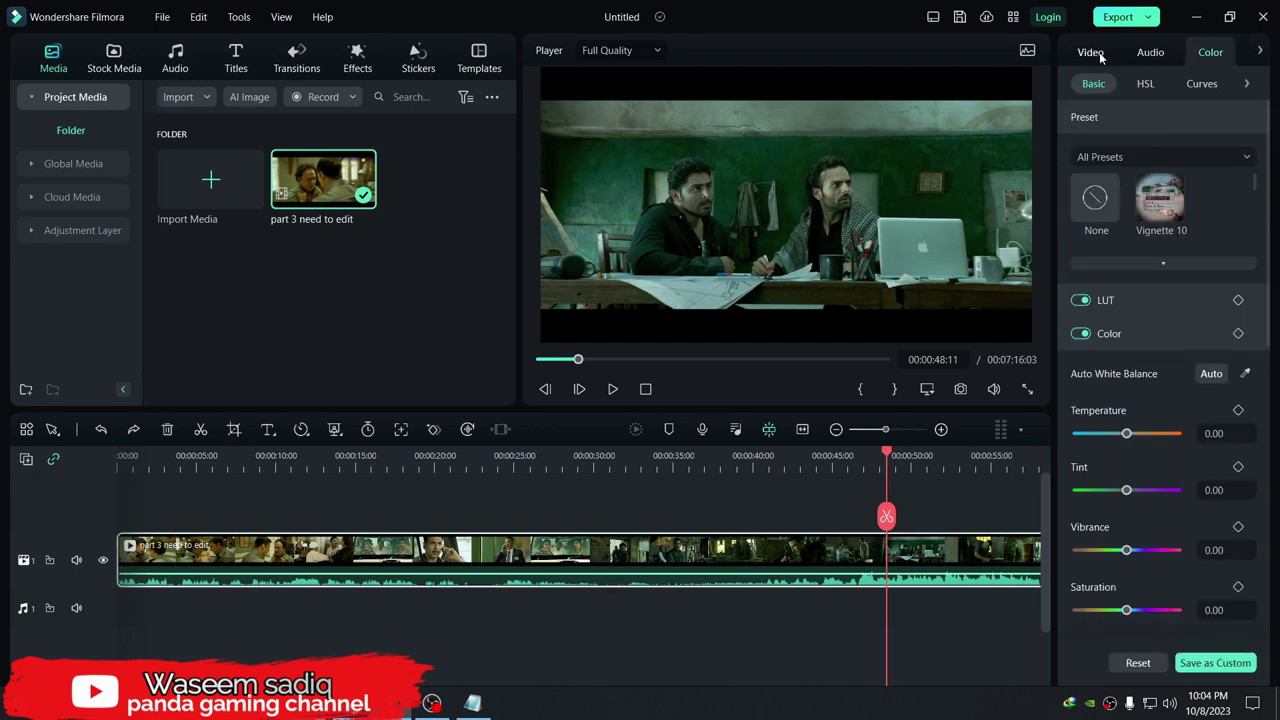
click(1092, 53)
click(1208, 53)
click(1260, 50)
click(1240, 52)
click(1224, 132)
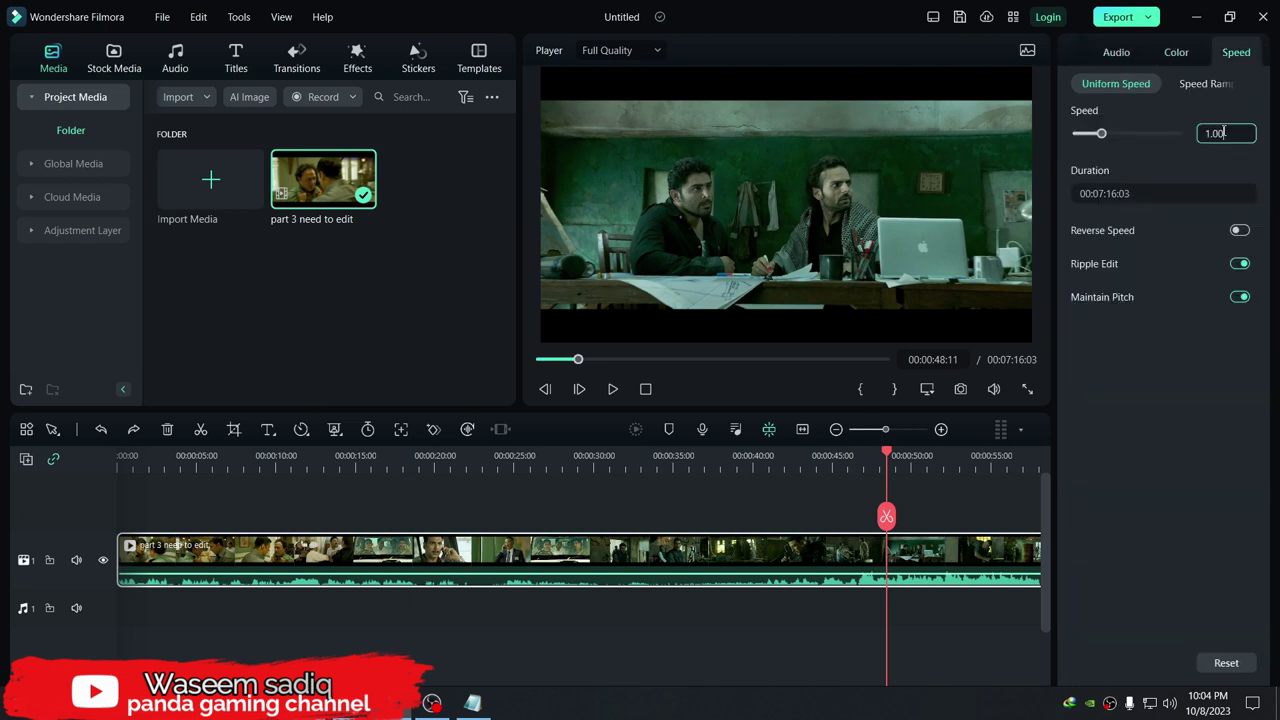
drag(1208, 132, 1228, 133)
key(BackSpace)
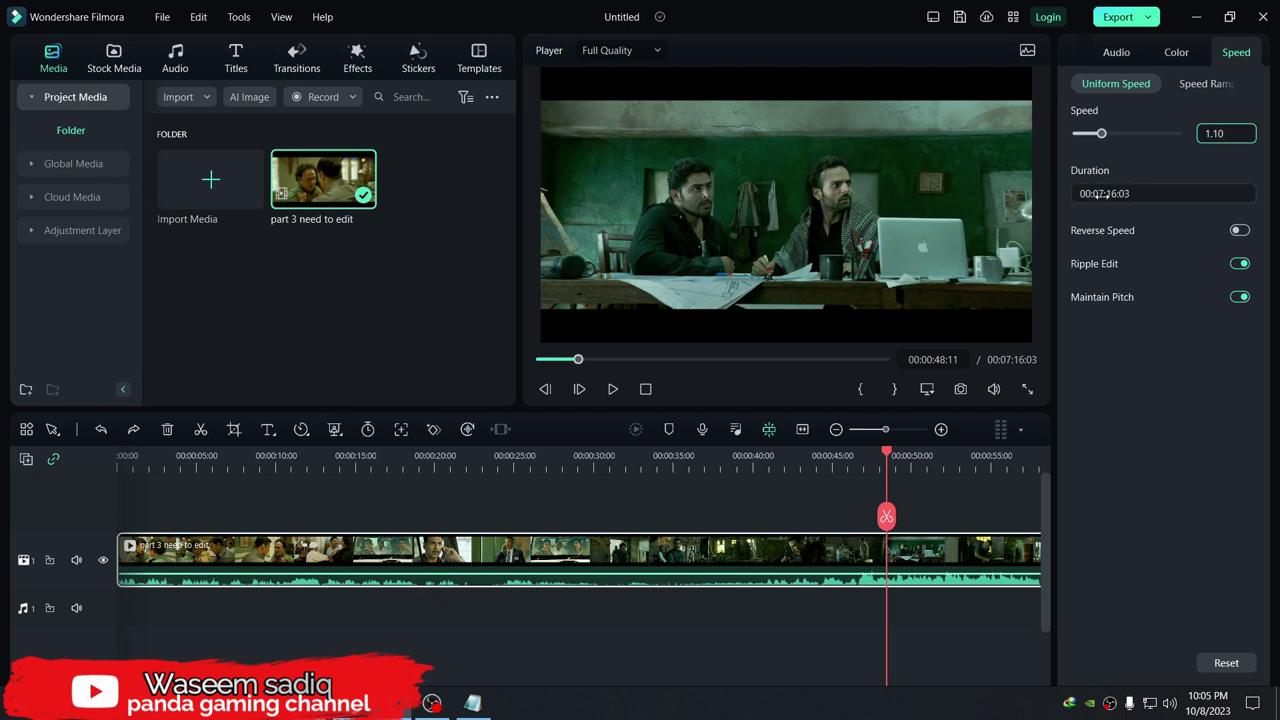
click(906, 628)
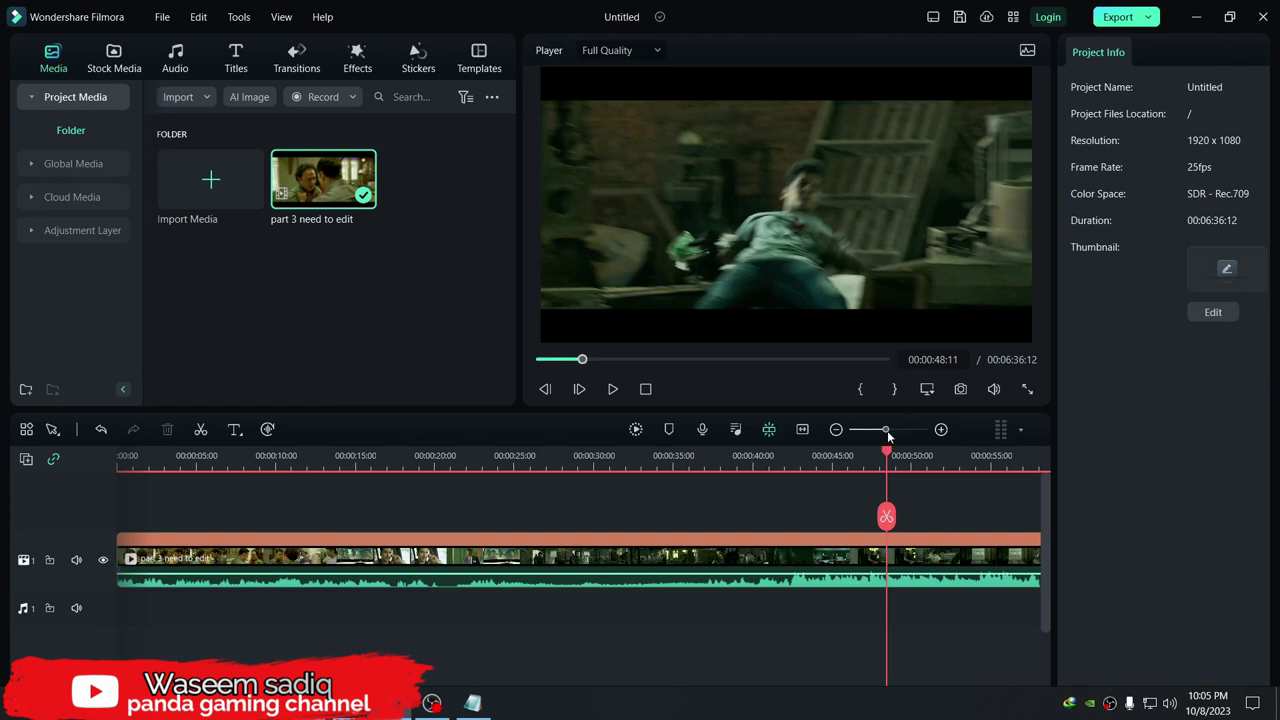
Step: Fit the whole sped-up clip into the timeline view and place the playhead at its end, at 00:06:36:09
click(839, 432)
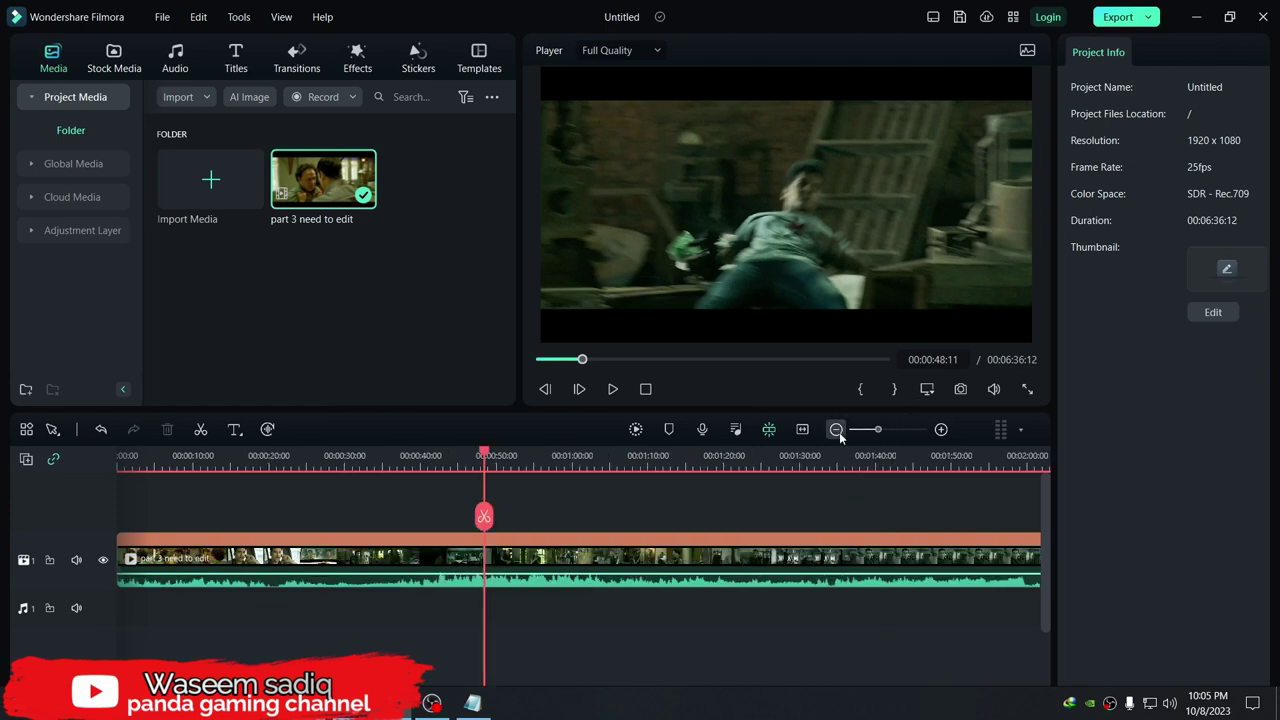
click(839, 432)
click(839, 432)
click(839, 432)
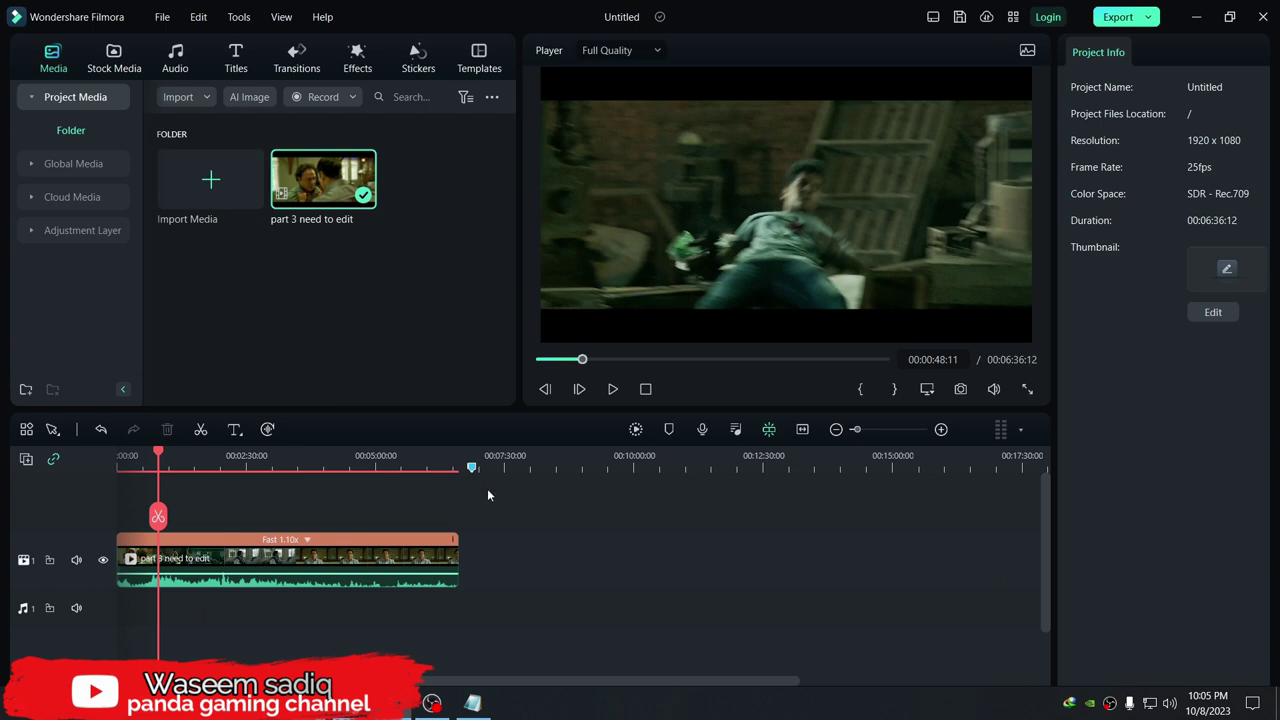
click(465, 457)
drag(465, 457, 459, 456)
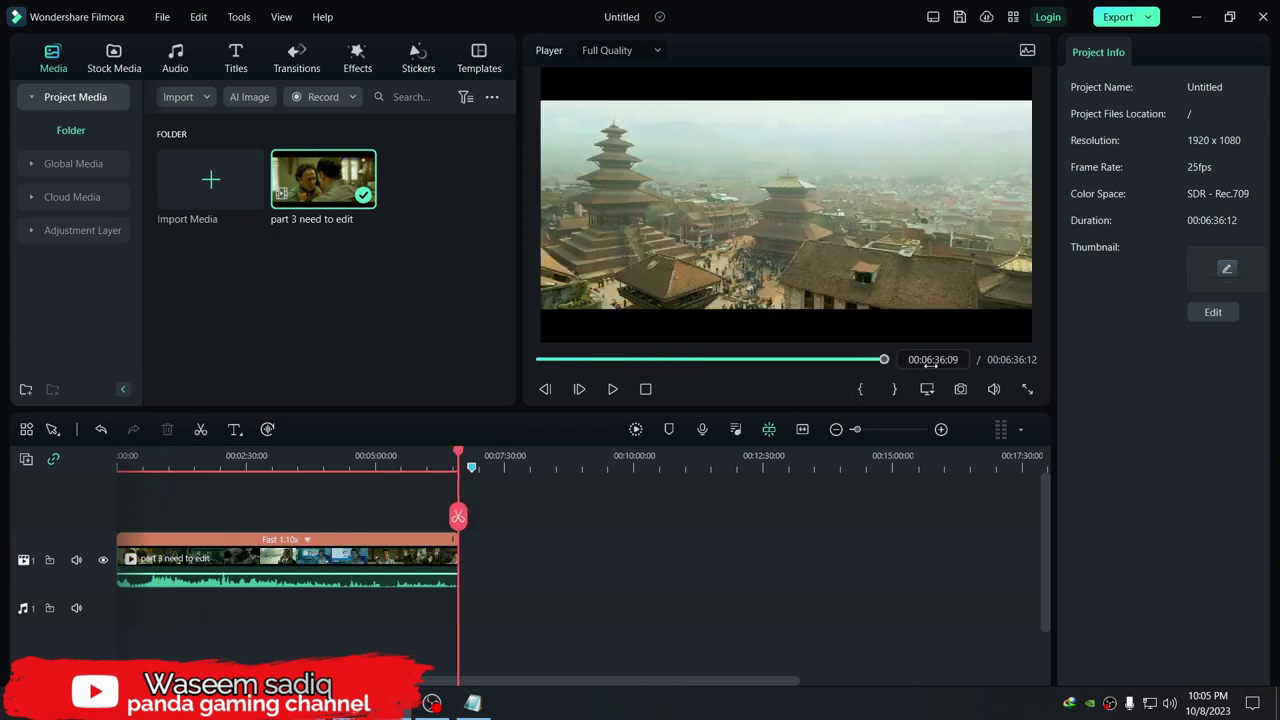
Step: Change the project aspect ratio to 1:1 (Instagram)
click(410, 558)
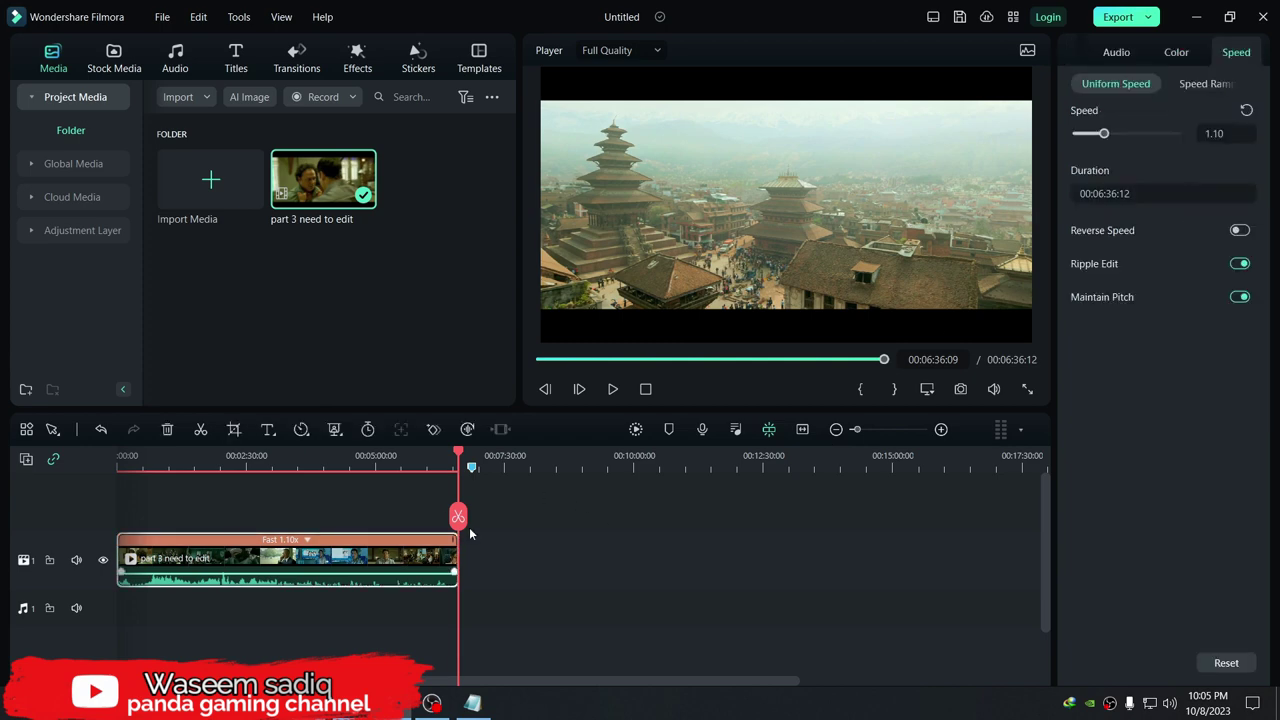
click(927, 389)
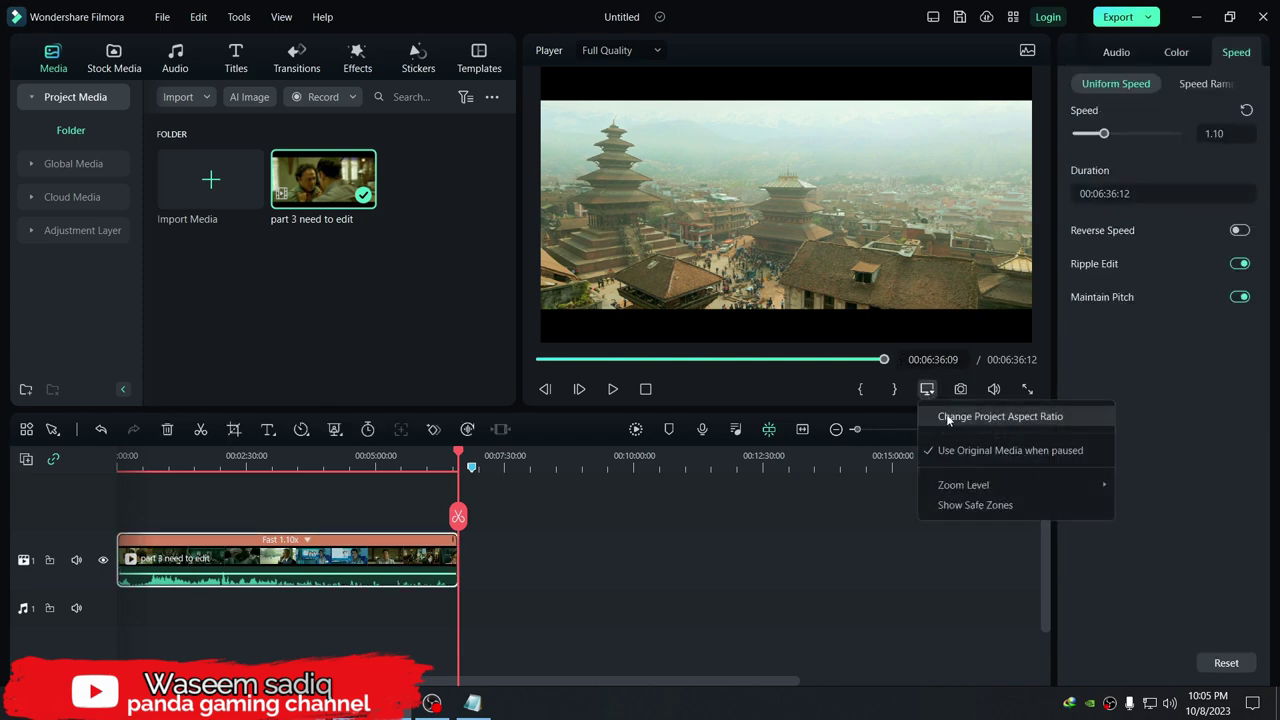
click(948, 418)
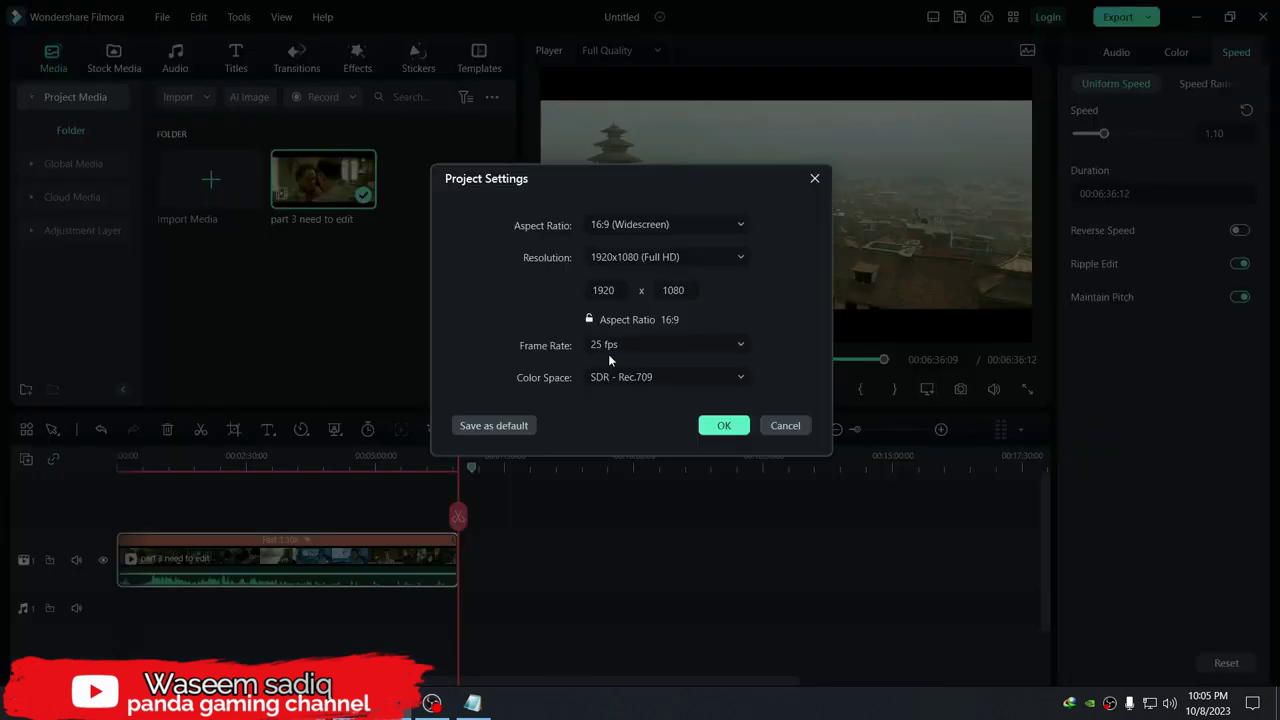
click(712, 226)
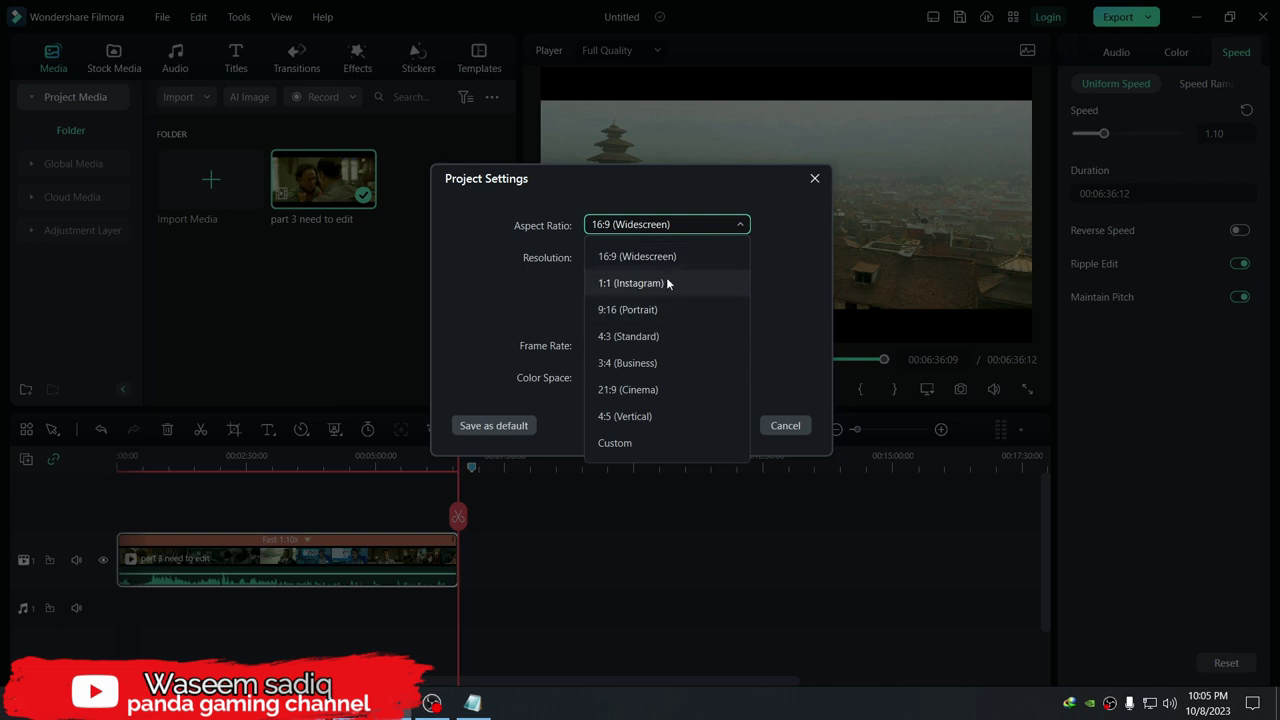
click(668, 284)
click(724, 427)
Step: Crop the timeline clip to a 1:1 ratio at 1080 x 1080 and apply the crop
click(738, 211)
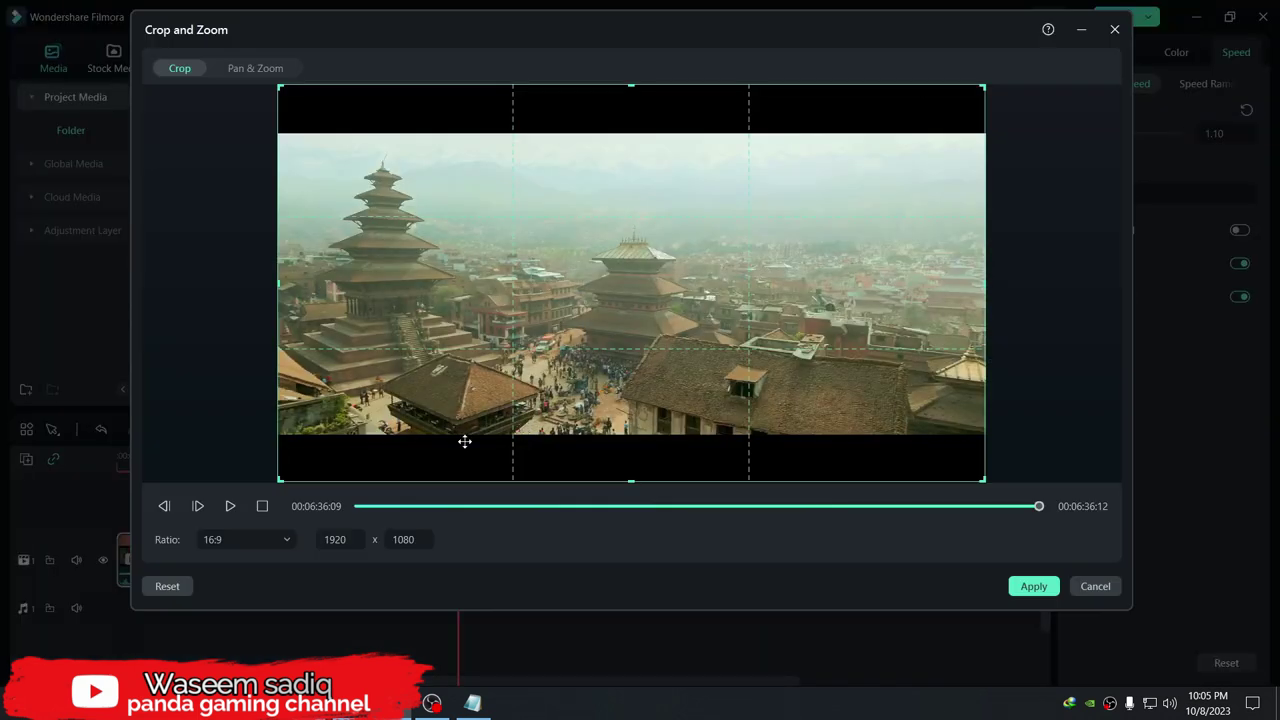
click(262, 539)
click(217, 349)
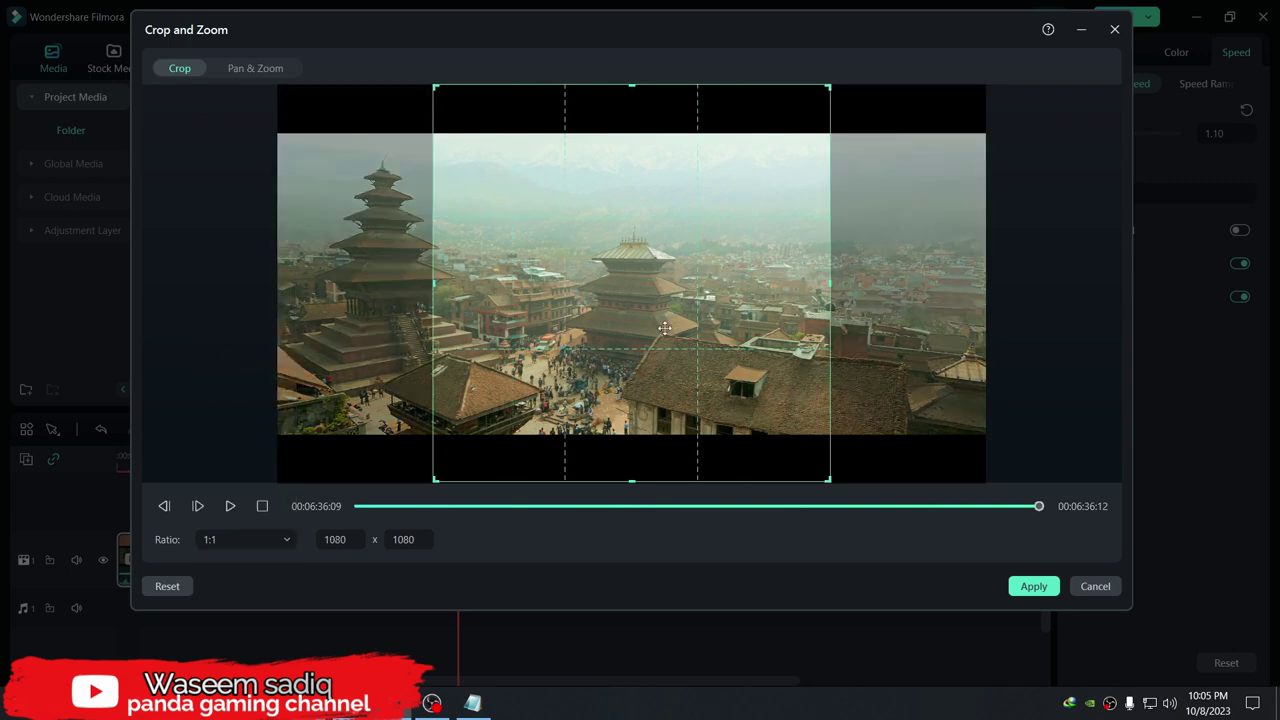
click(1034, 586)
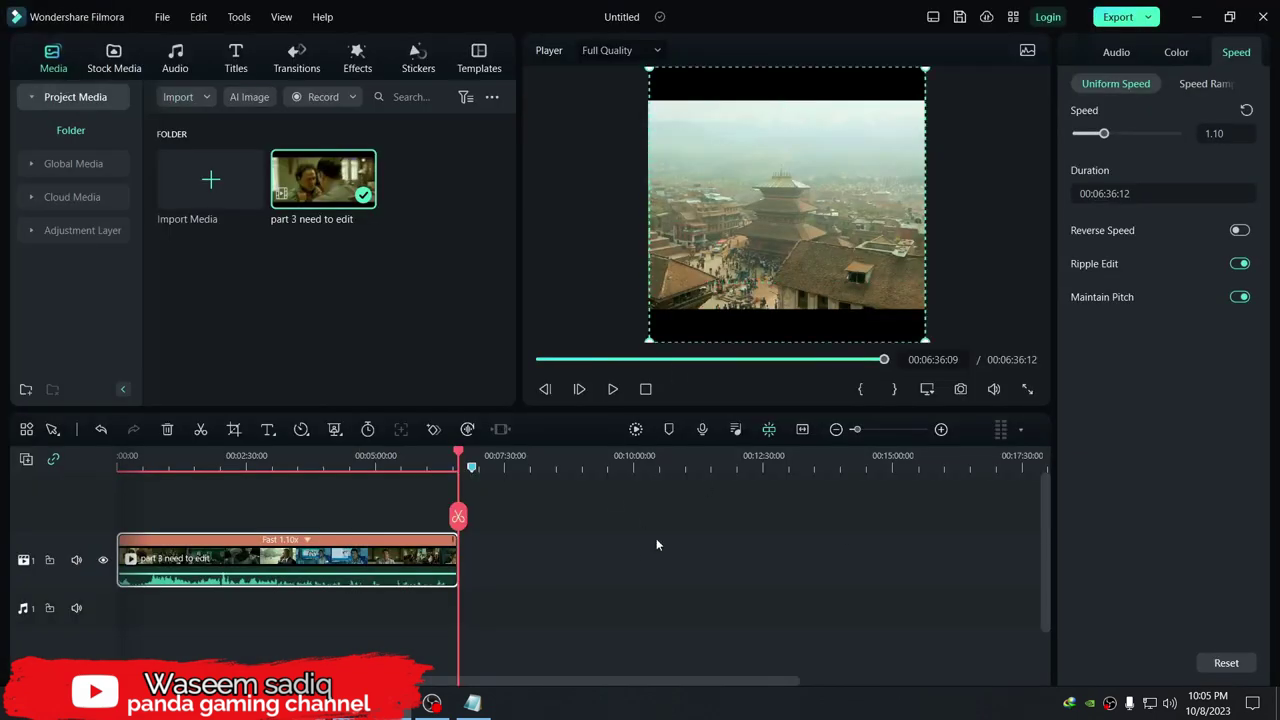
Step: Preview the clip at 00:02:41:00 and set its color temperature to about 15.97 and tint to about 19.33
click(509, 554)
click(364, 548)
click(941, 429)
click(941, 429)
click(941, 429)
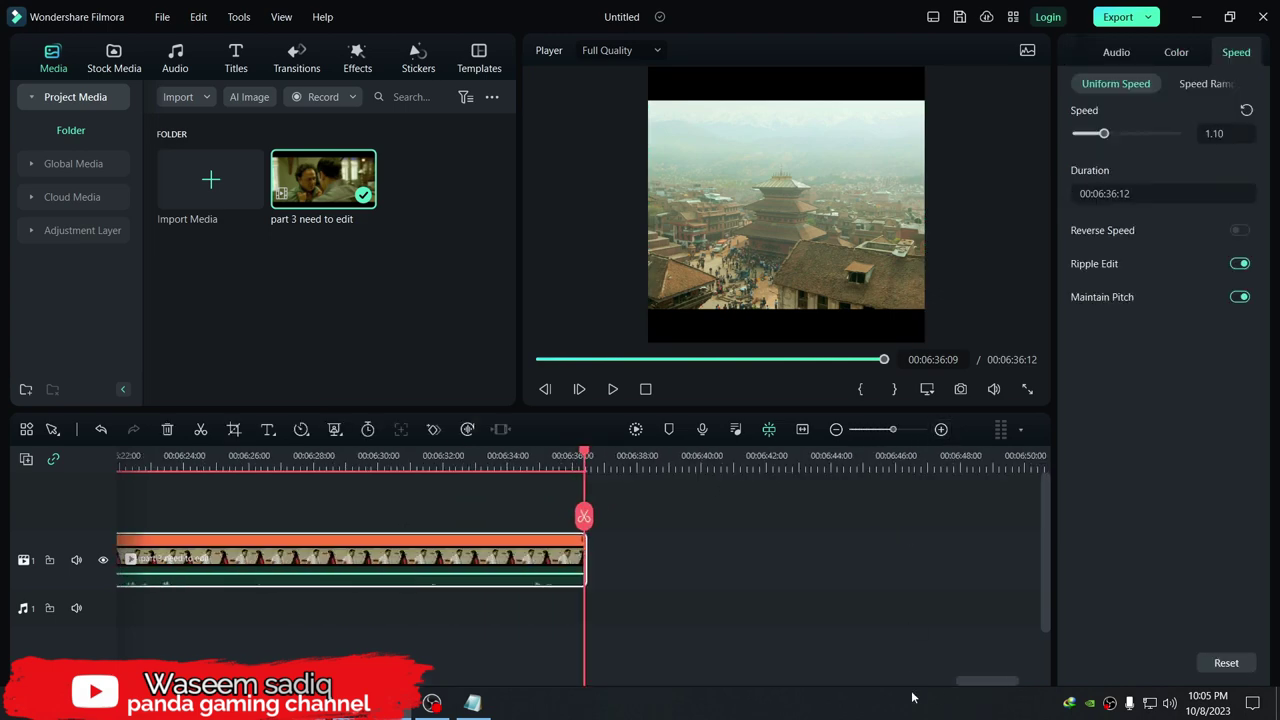
drag(985, 681, 481, 681)
click(427, 456)
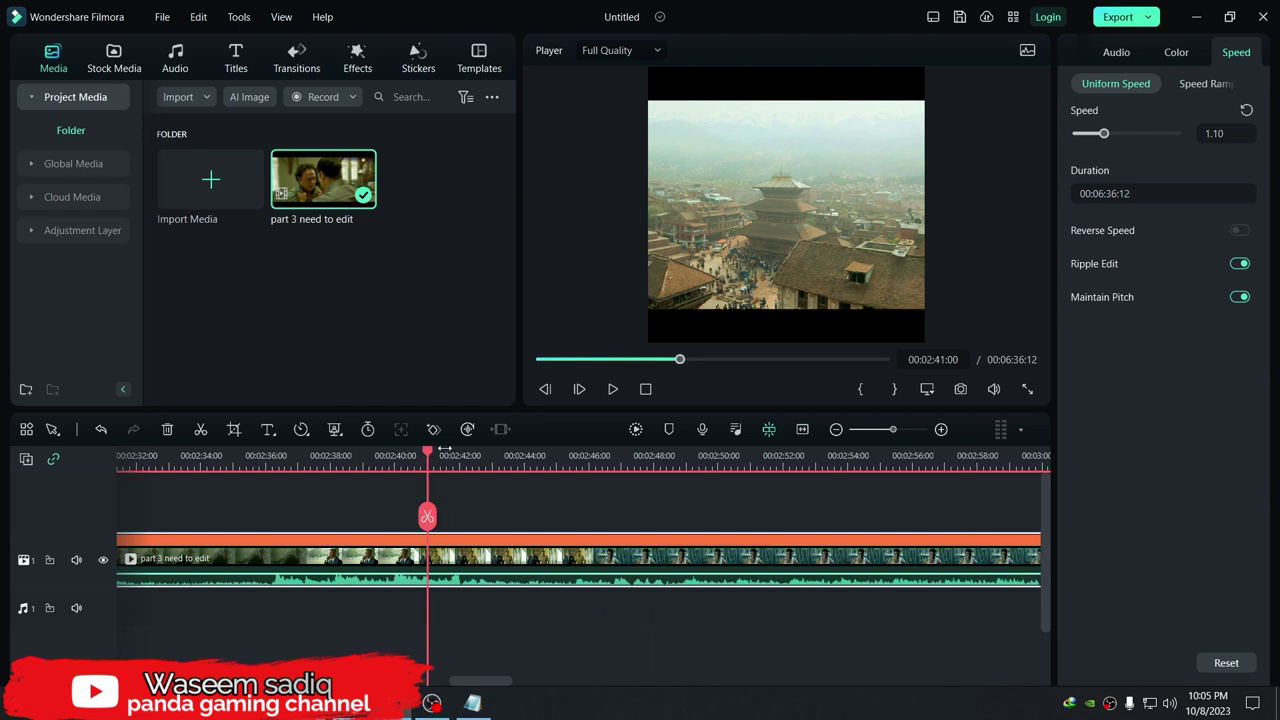
click(1175, 52)
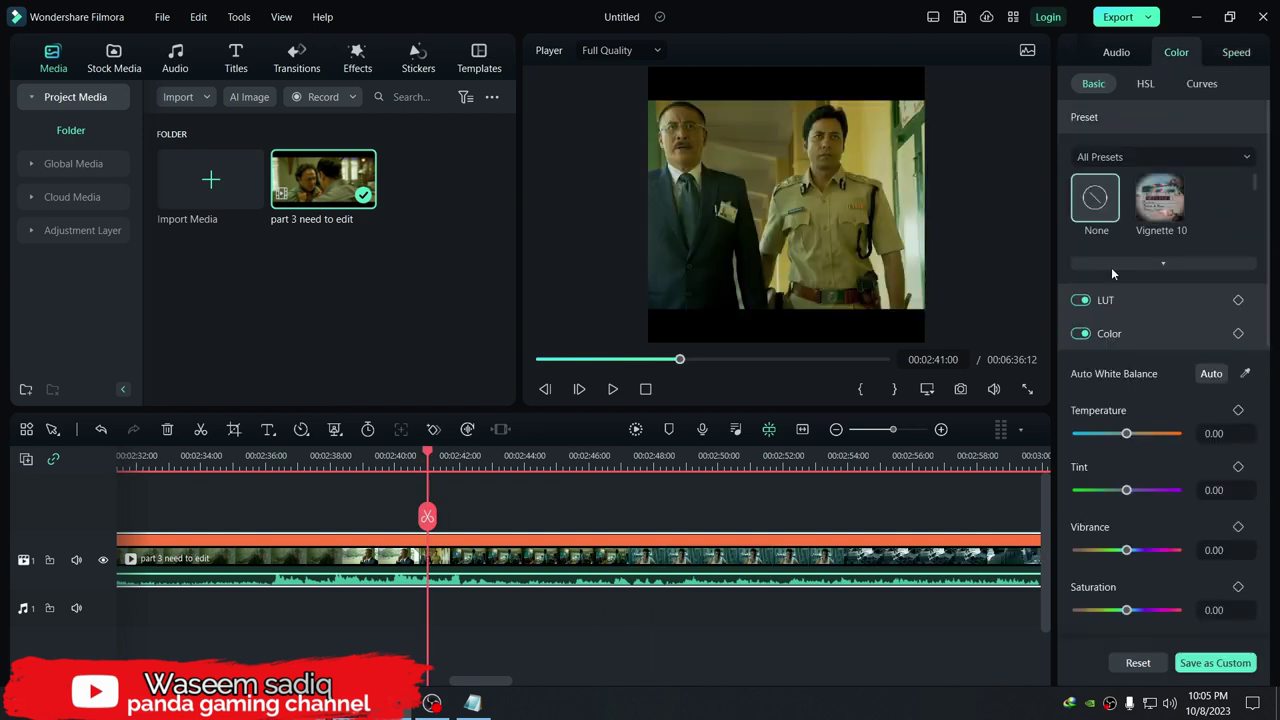
mouse_move(1134, 433)
mouse_down()
mouse_move(1150, 433)
mouse_move(1136, 433)
mouse_up()
drag(1127, 490, 1136, 490)
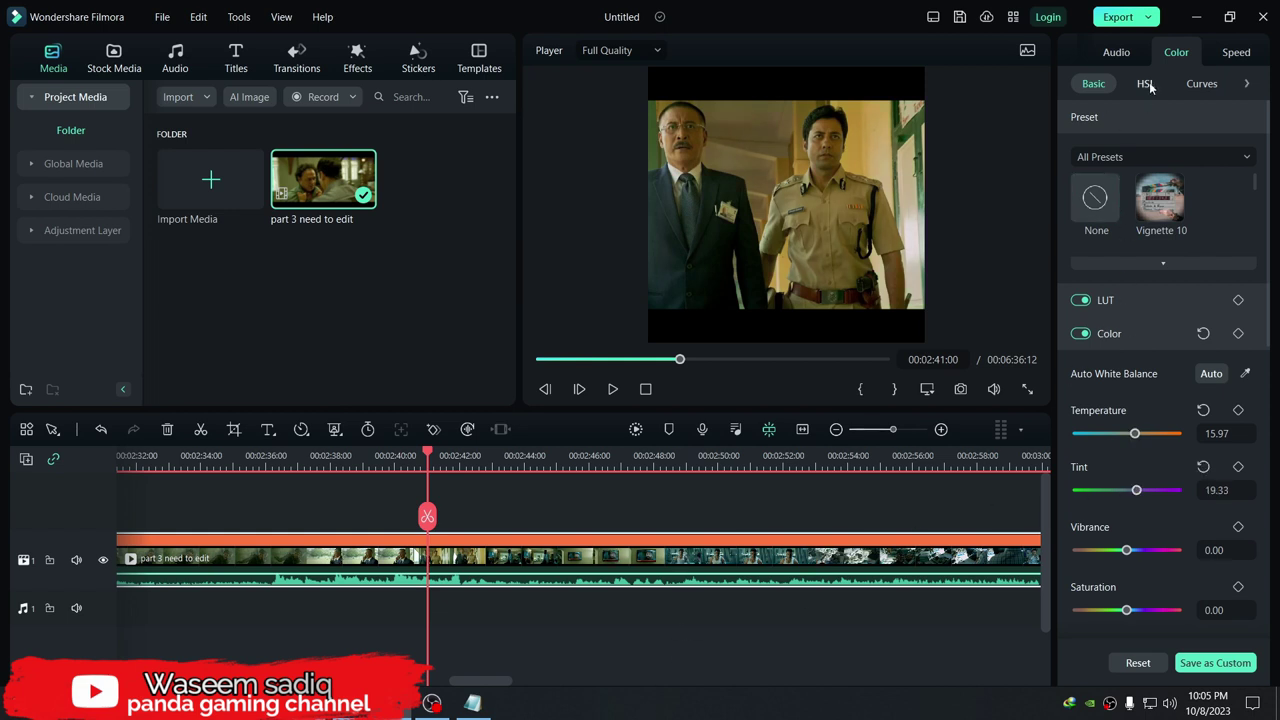
Step: Review the clip's speed and audio pitch settings and play back a short part of it from 00:02:41:00
click(1233, 52)
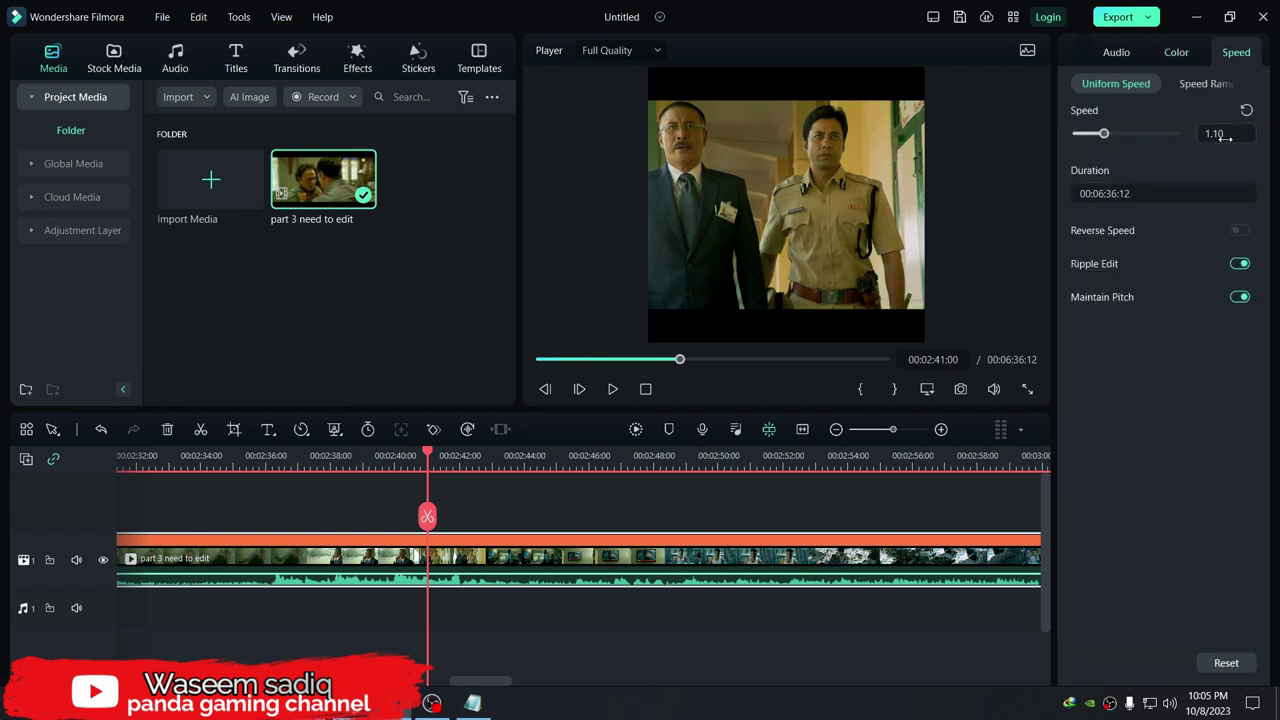
click(1114, 60)
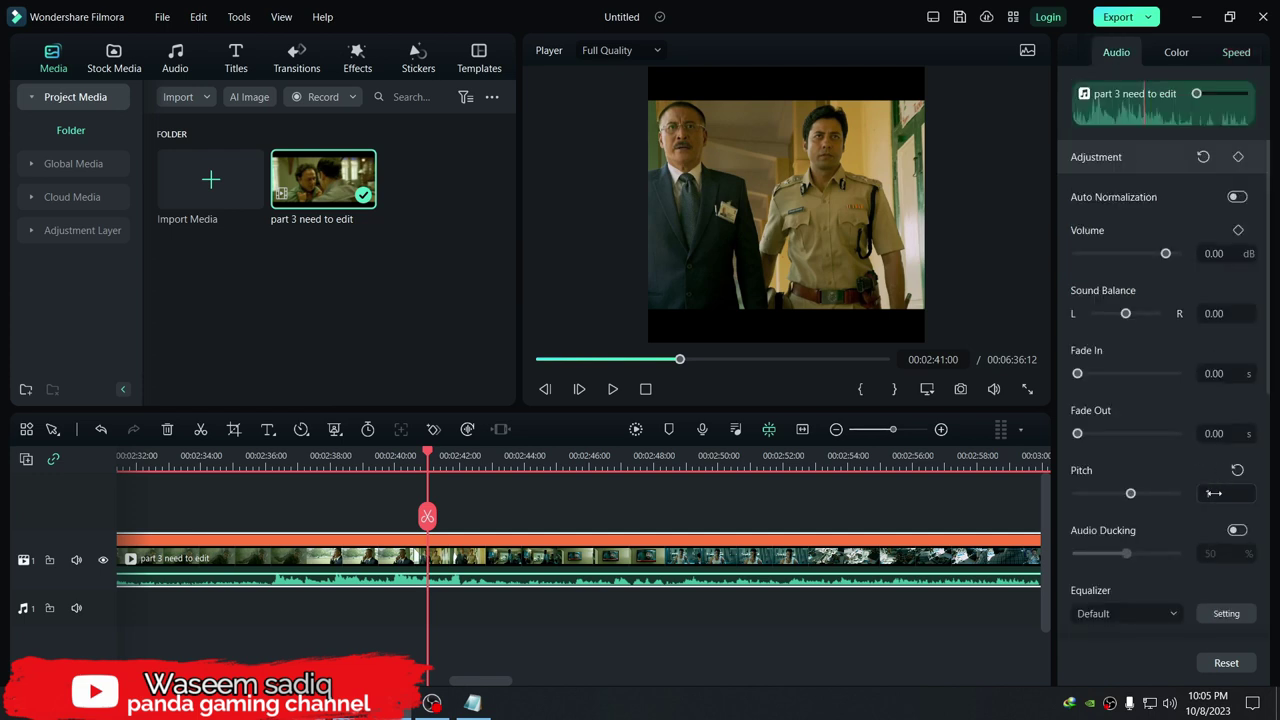
key(space)
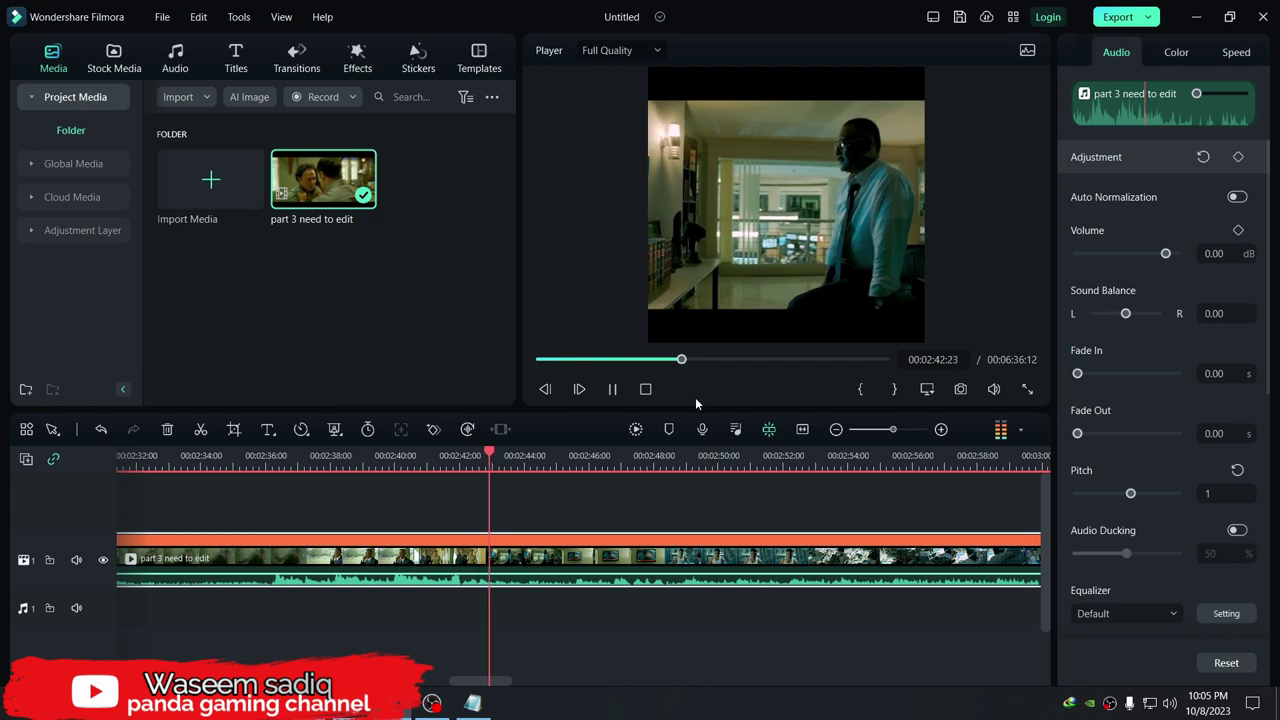
key(space)
click(586, 635)
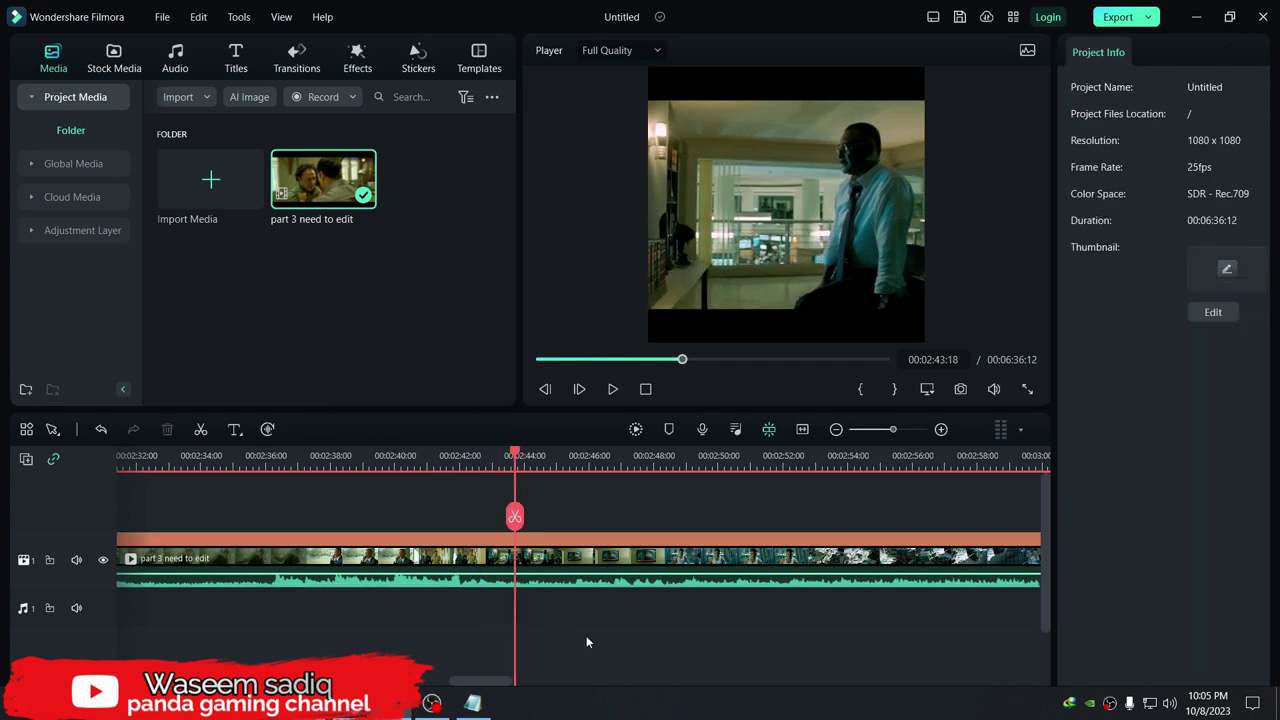
Step: Return to the beginning of the timeline and place the playhead at 00:00:08:06 to look over the opening section
drag(501, 685, 132, 653)
click(383, 460)
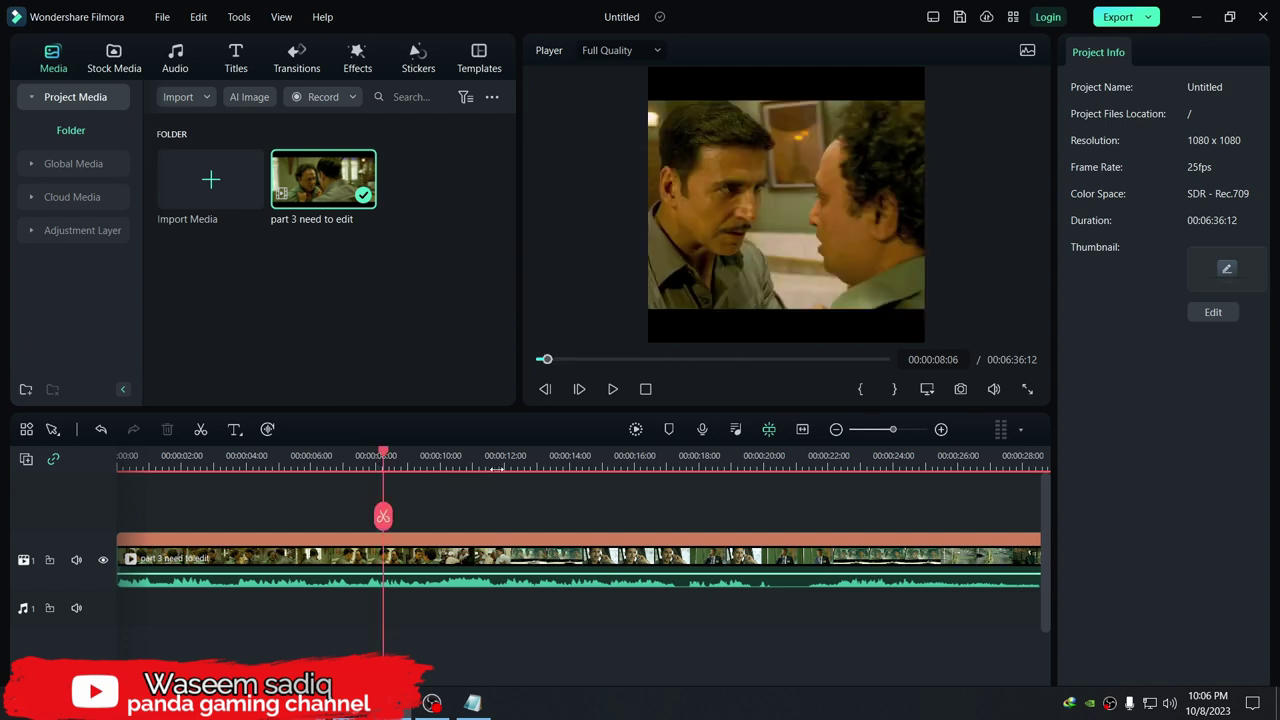
scroll(580, 560, right, 5)
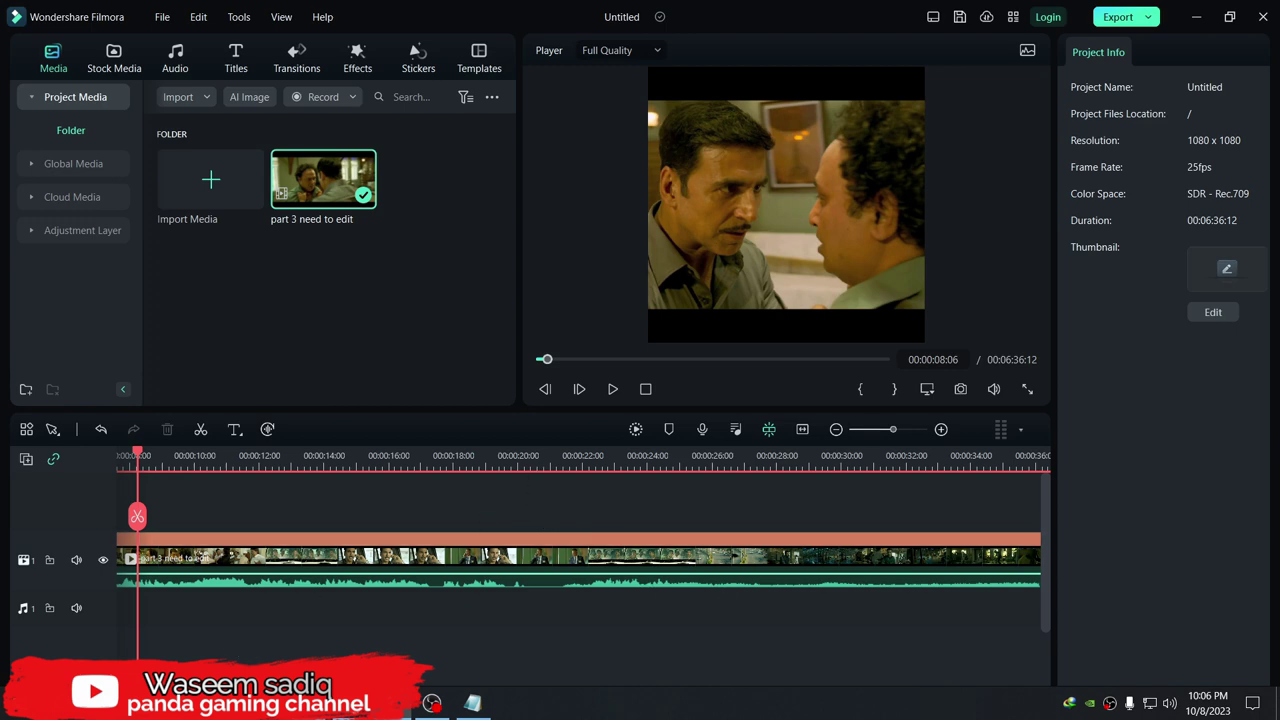
scroll(580, 560, left, 5)
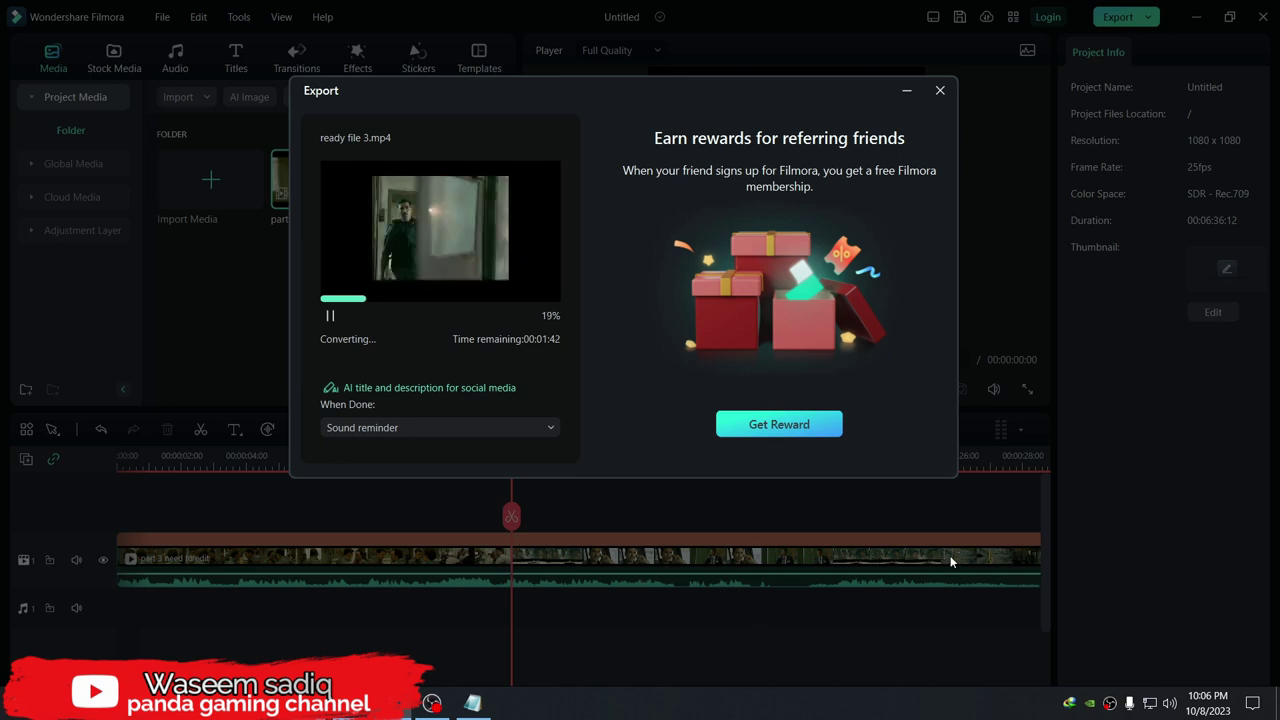
Step: Switch to the open Notepad note and add the line "cuting 27 seconds 28" below "how to edit"
click(472, 703)
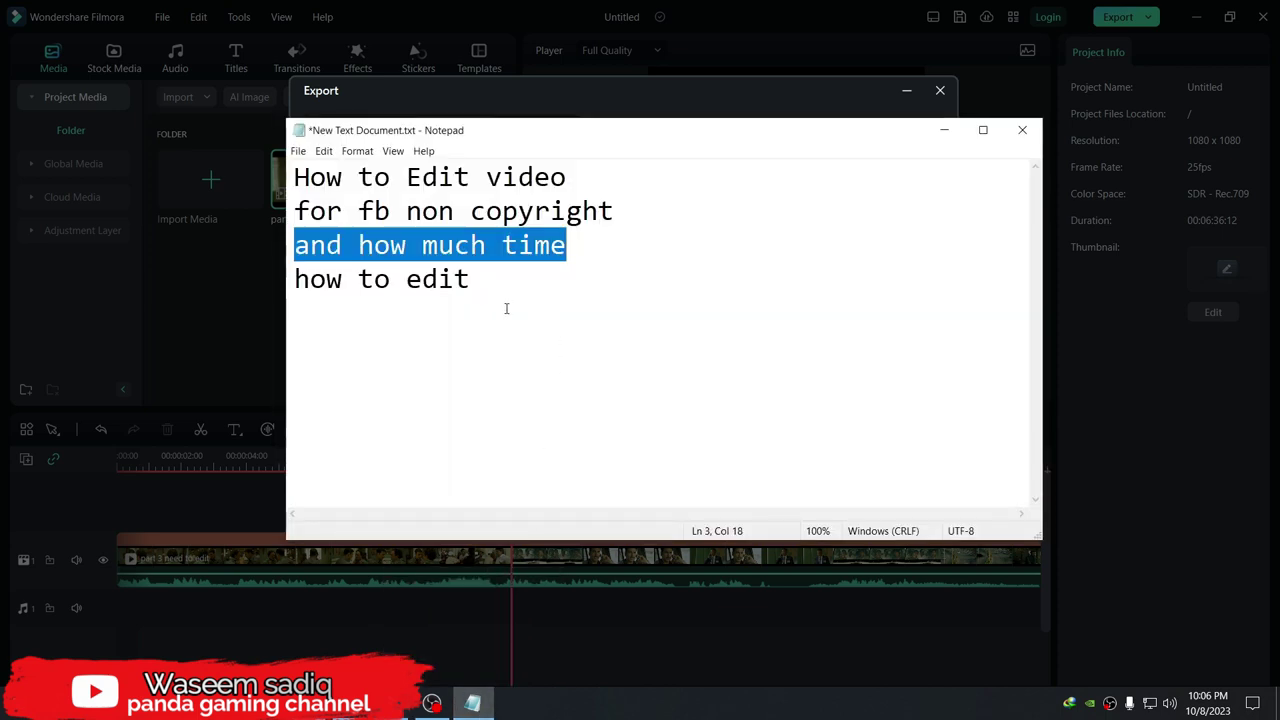
click(388, 335)
text(c)
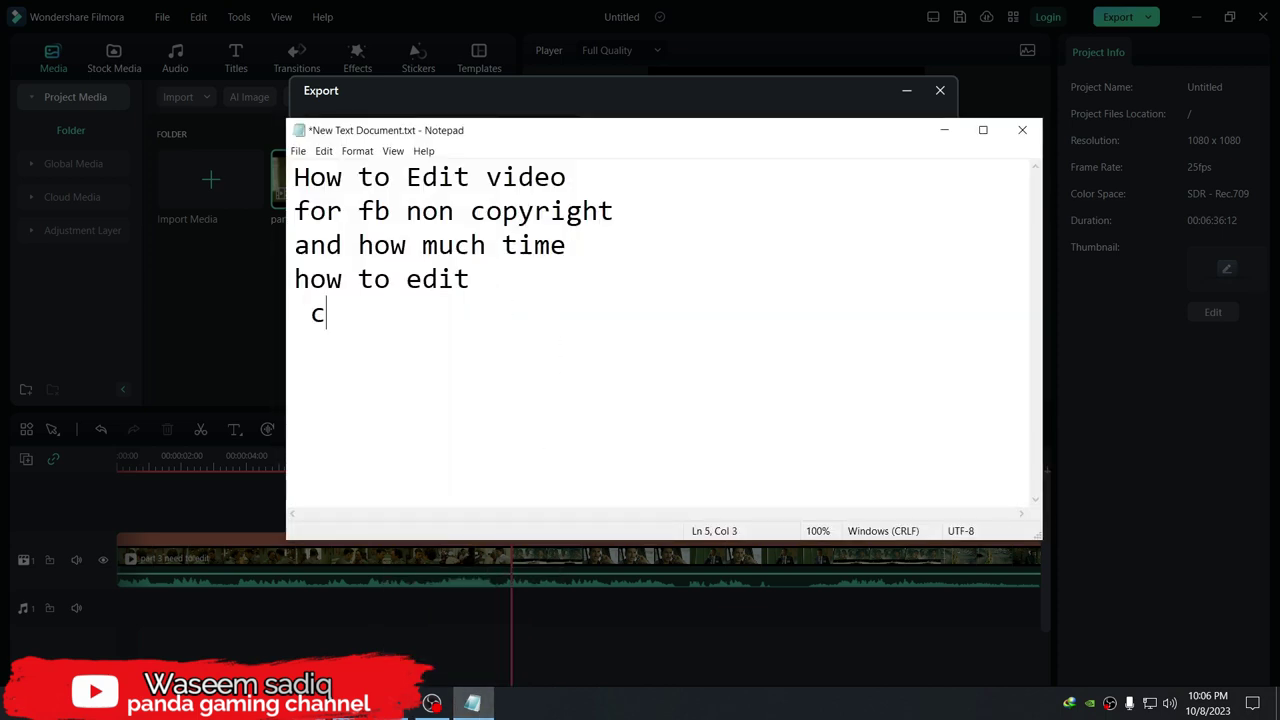
text(uting 2)
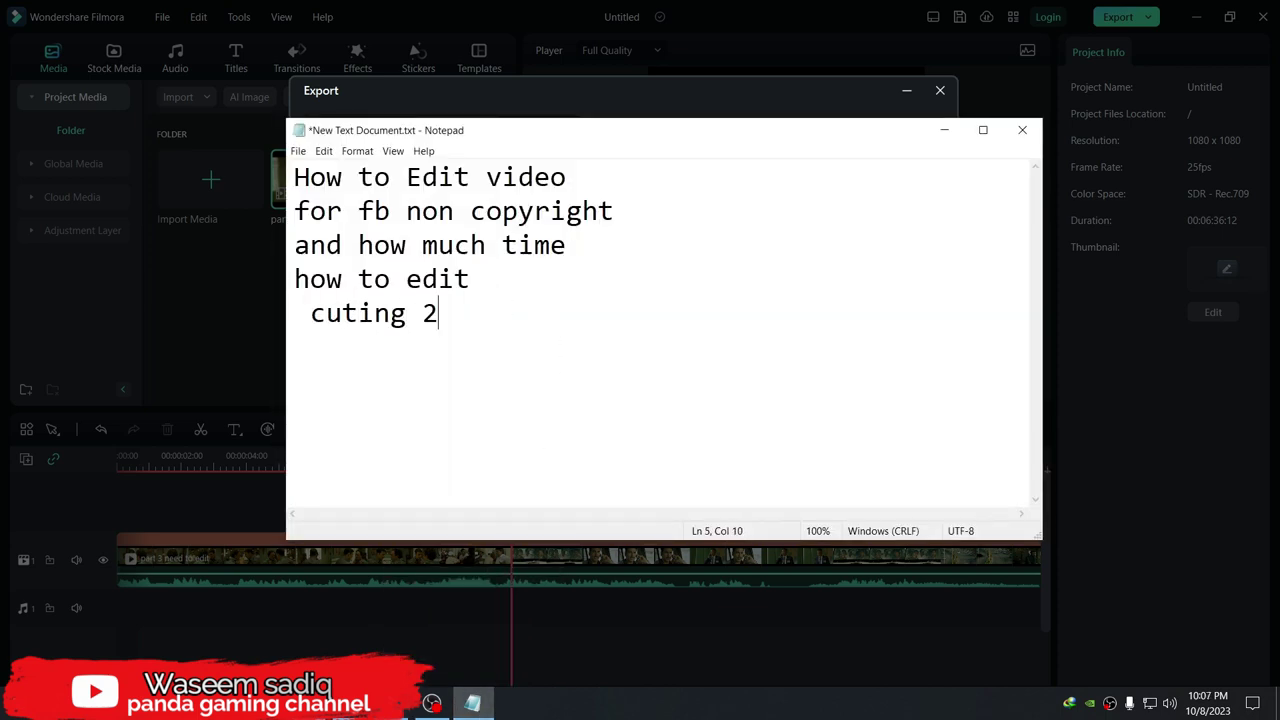
text(7 seciond)
key(BackSpace)
key(BackSpace)
key(BackSpace)
key(BackSpace)
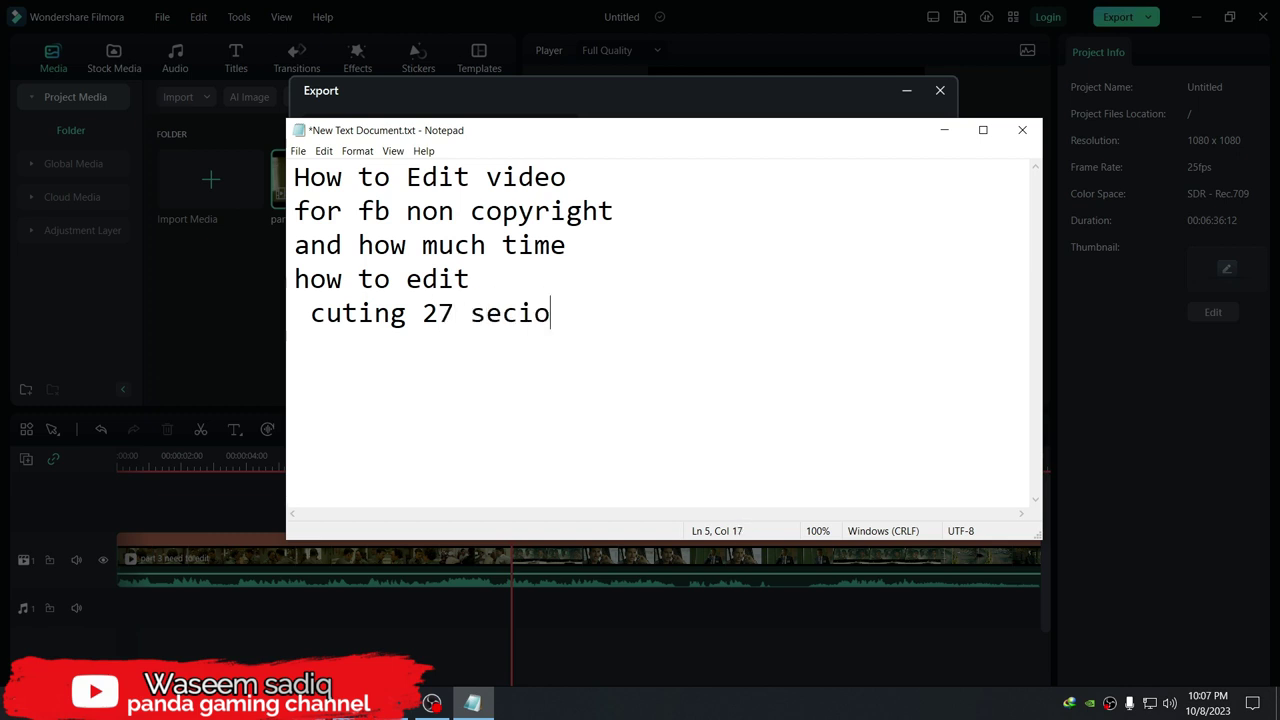
text(onds)
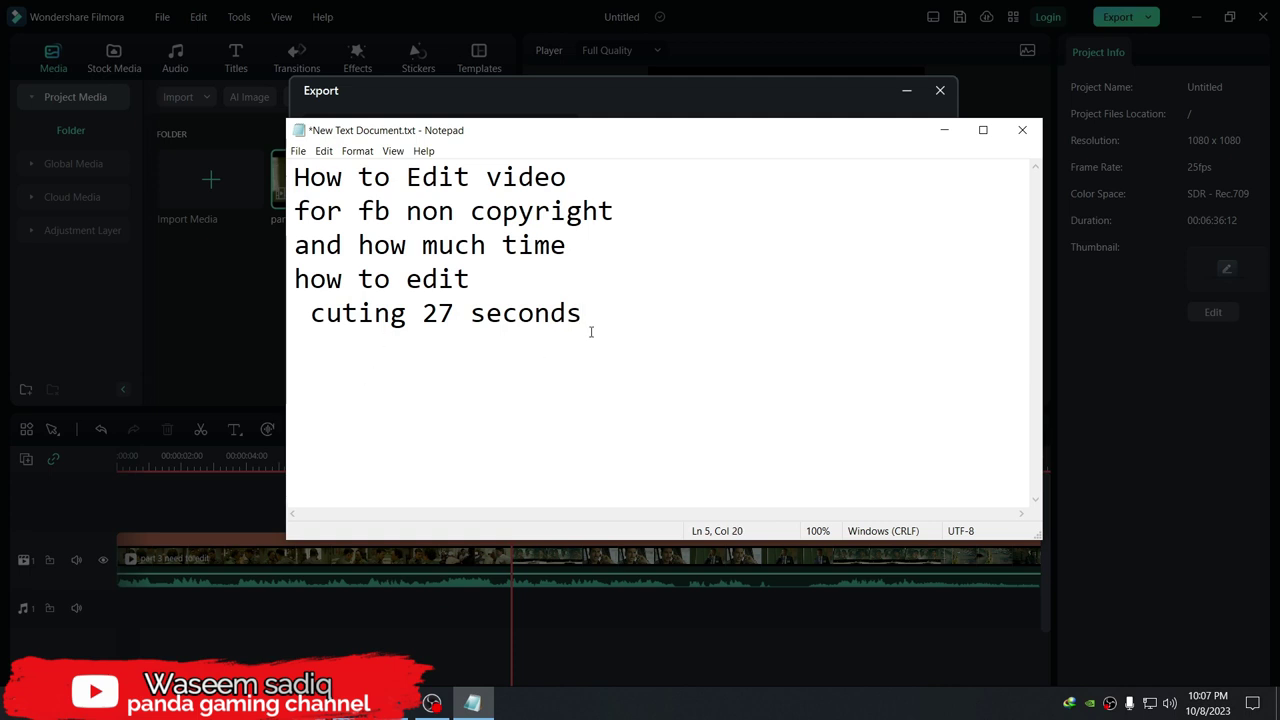
text(28)
Step: Remove the leading space before "cuting" in the note's last line and highlight the whole note text
drag(703, 329, 296, 177)
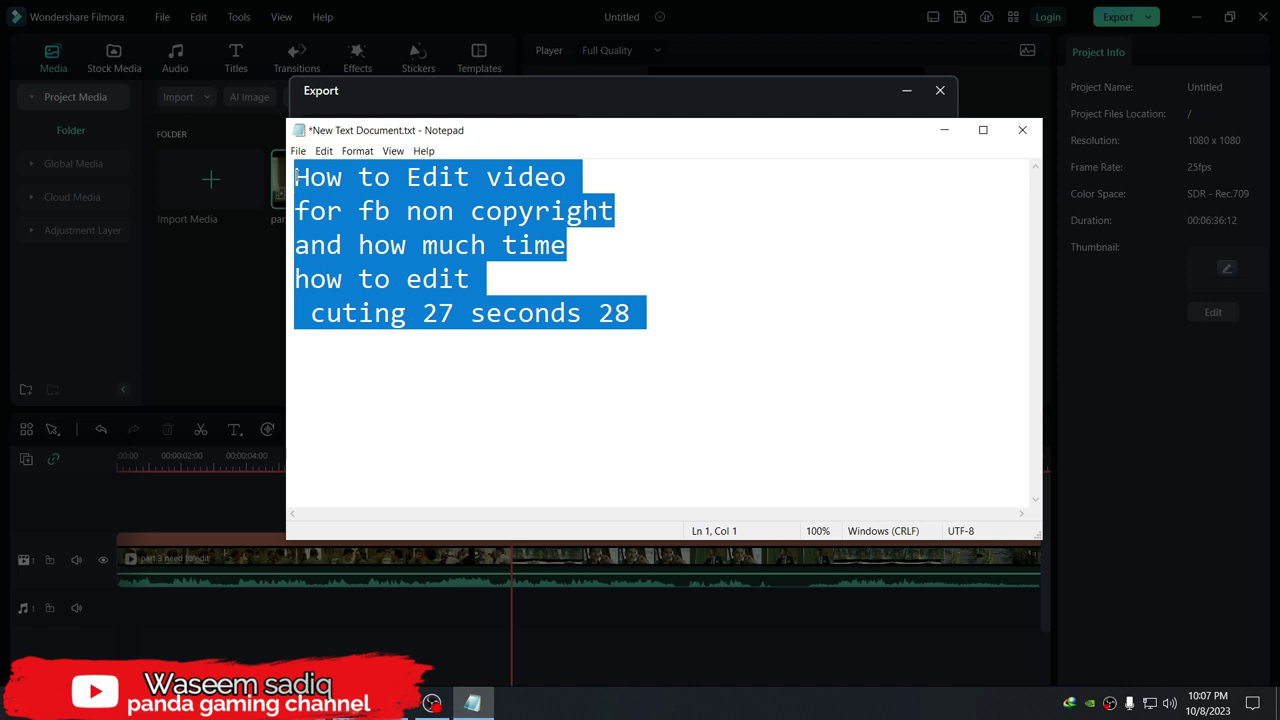
click(306, 314)
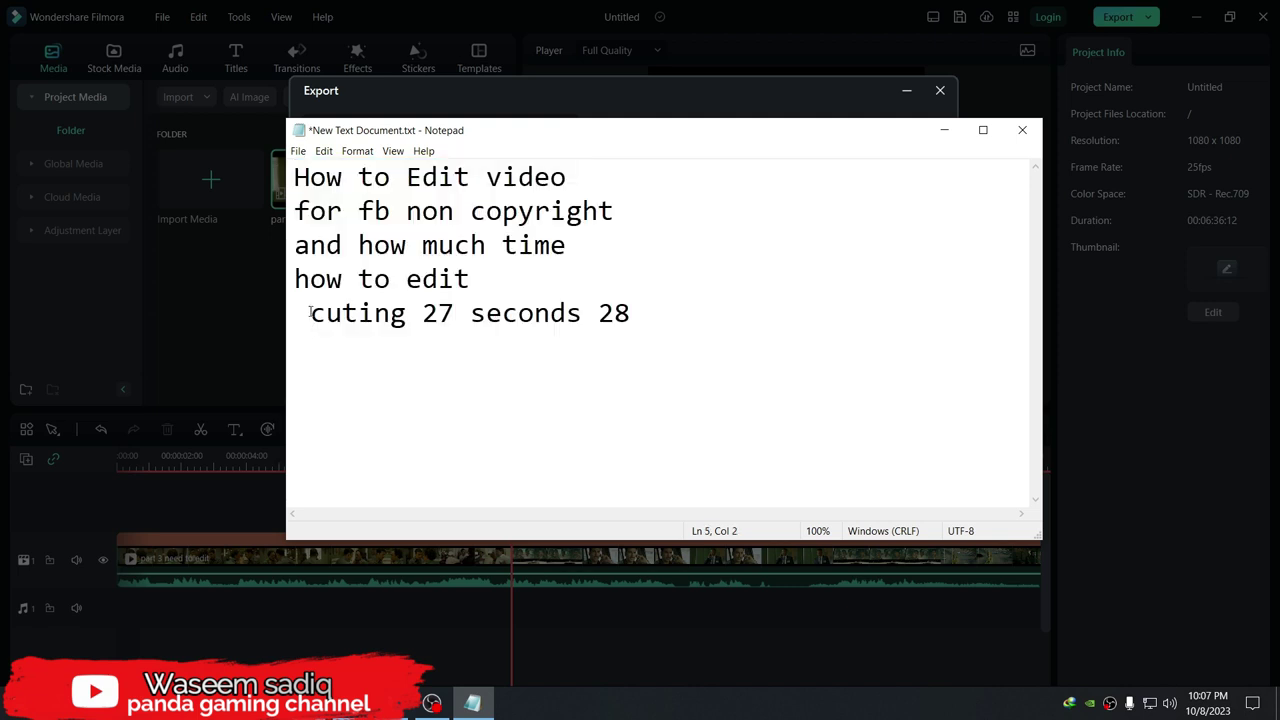
key(BackSpace)
drag(612, 316, 294, 177)
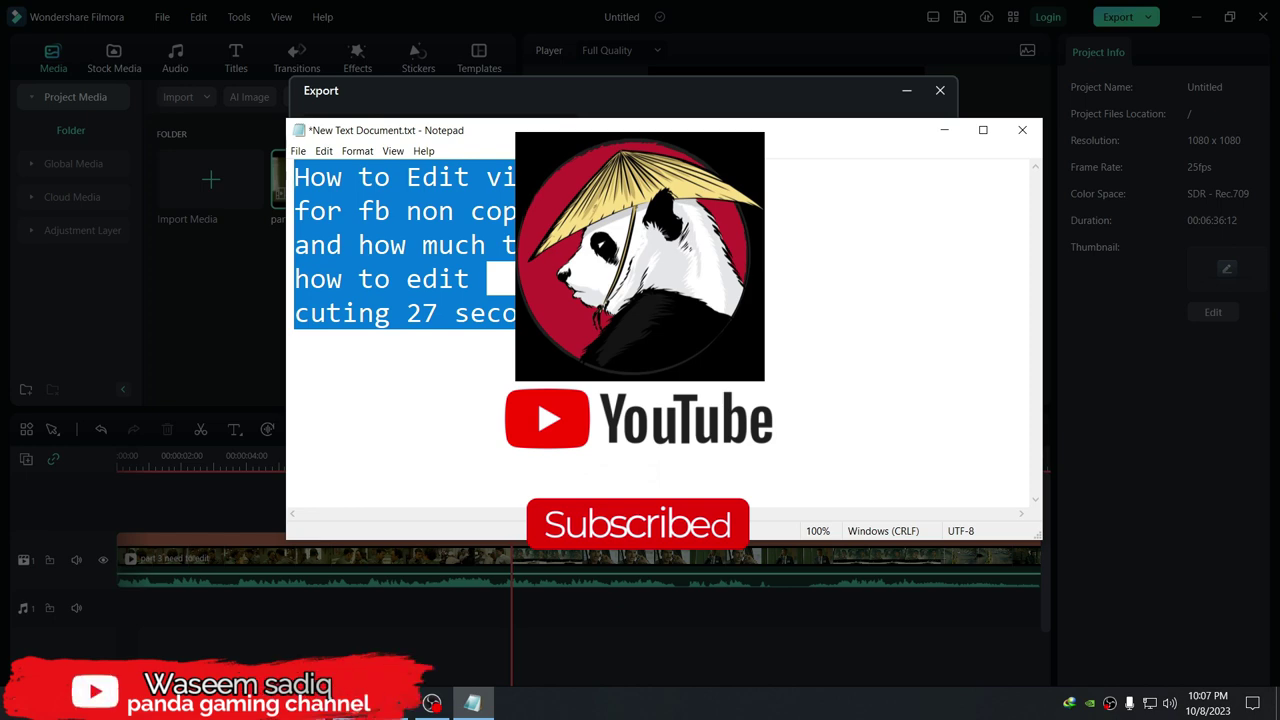